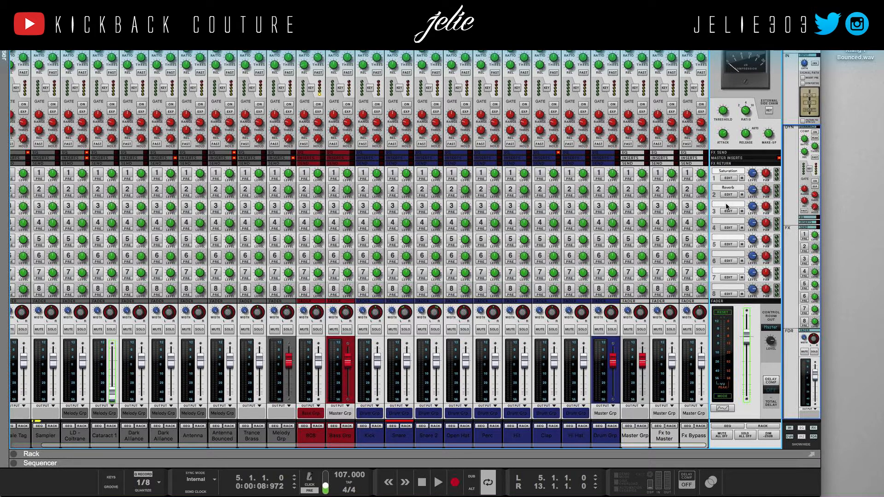
# Create a MarsPeaks Reverb Placement send effect in the master section and hide the browser.
pyautogui.rightClick(726, 207)
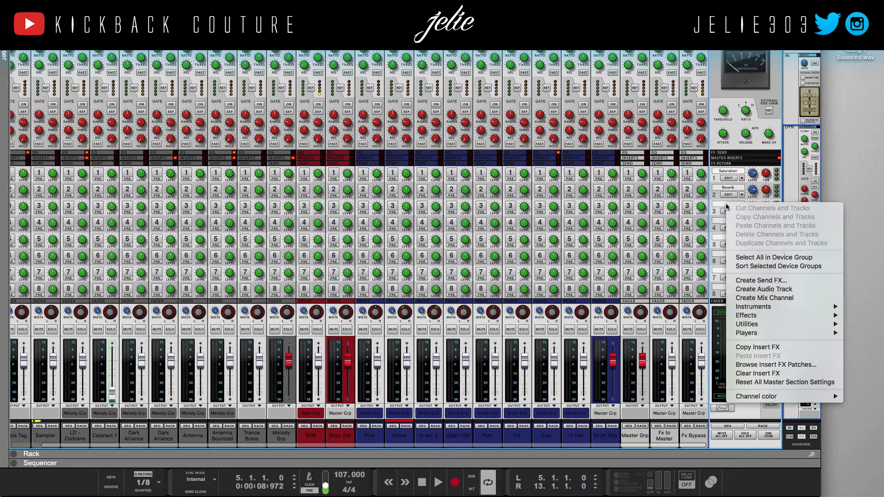
pyautogui.click(767, 281)
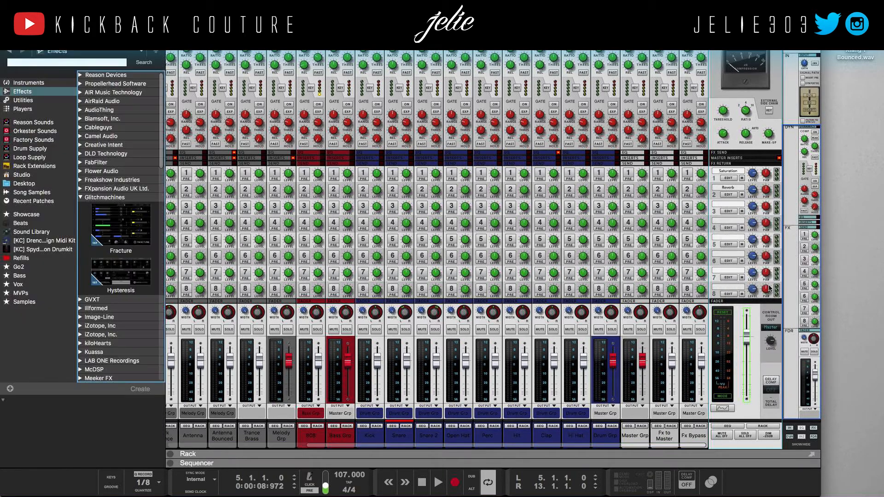
pyautogui.scroll(-15, 121, 276)
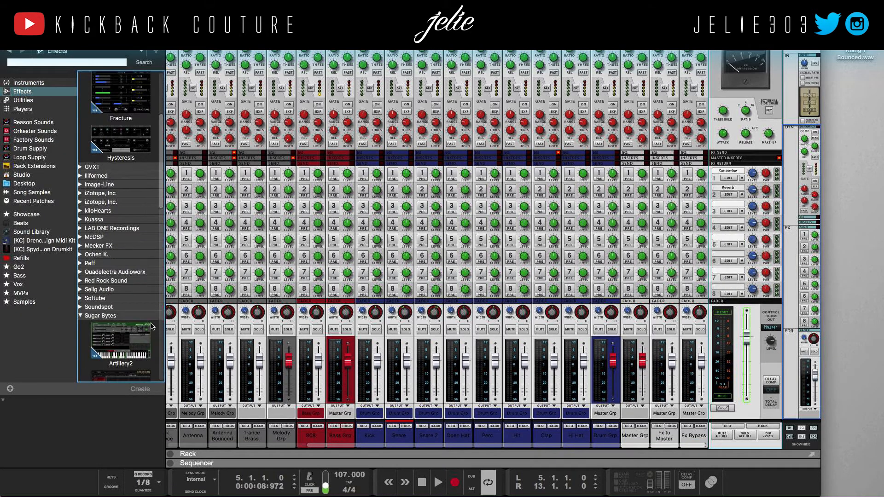
pyautogui.scroll(-1, 144, 325)
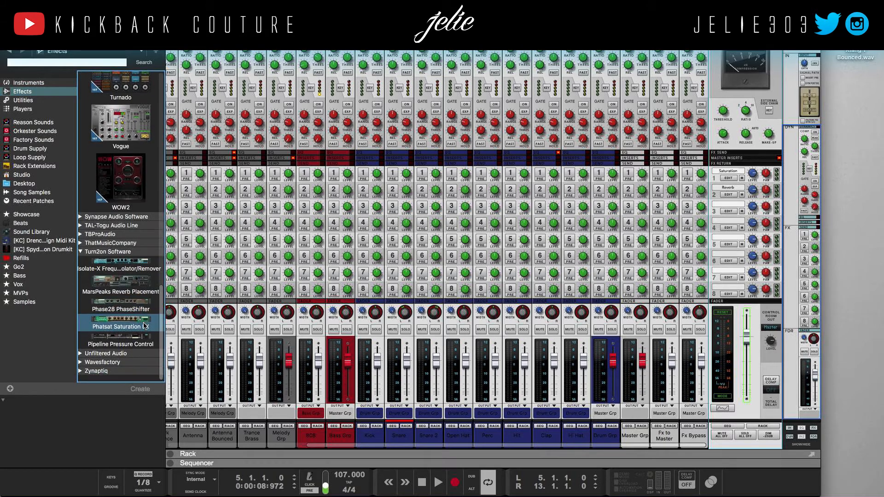
pyautogui.click(134, 290)
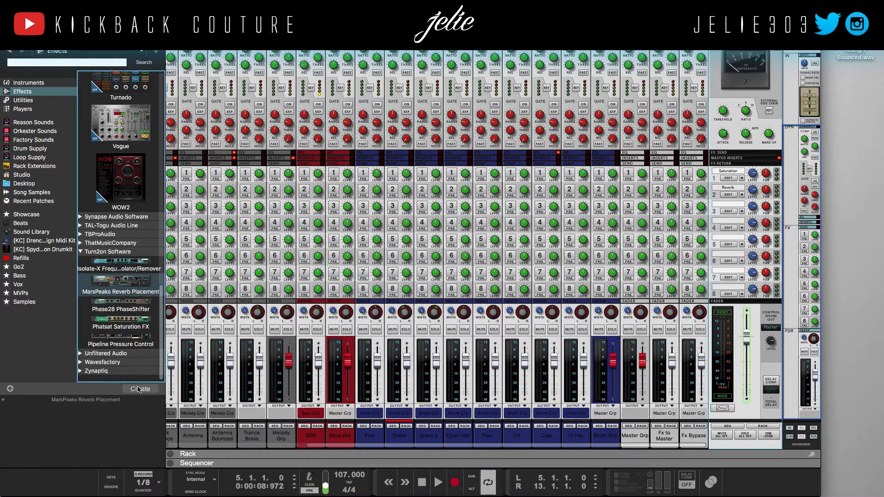
pyautogui.doubleClick(131, 288)
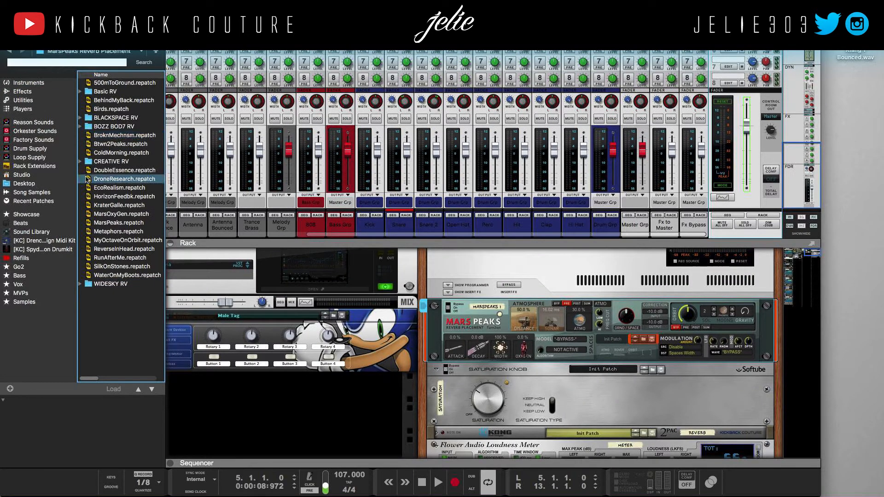
pyautogui.press('F3')
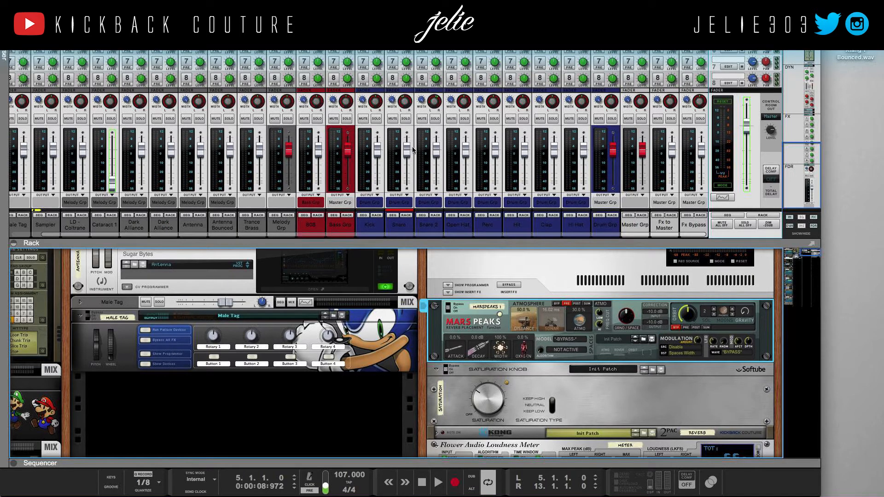
# Solo the Snare channel and enable its third effects send to feed MarsPeaks.
pyautogui.scroll(2, 413, 149)
pyautogui.click(405, 133)
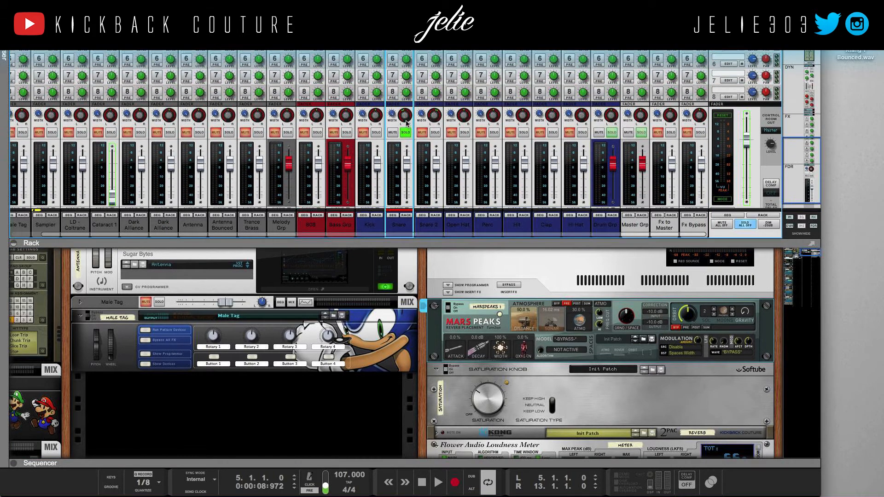
pyautogui.scroll(6, 406, 122)
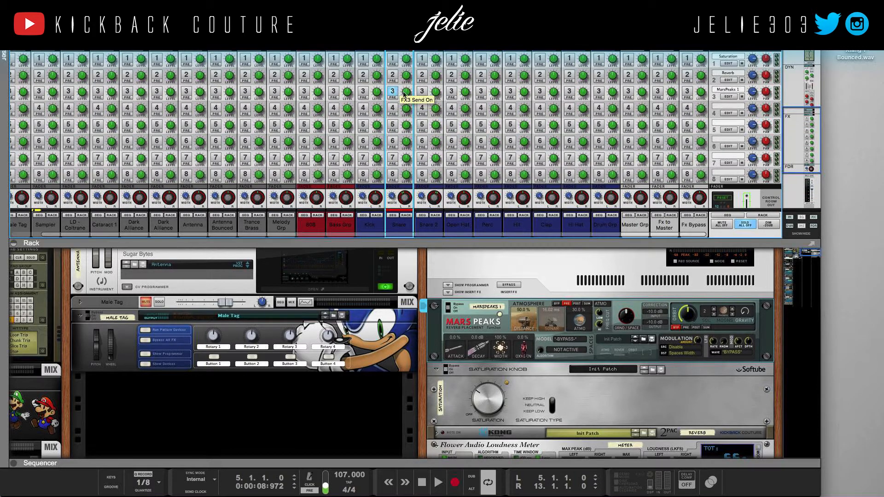
pyautogui.click(422, 265)
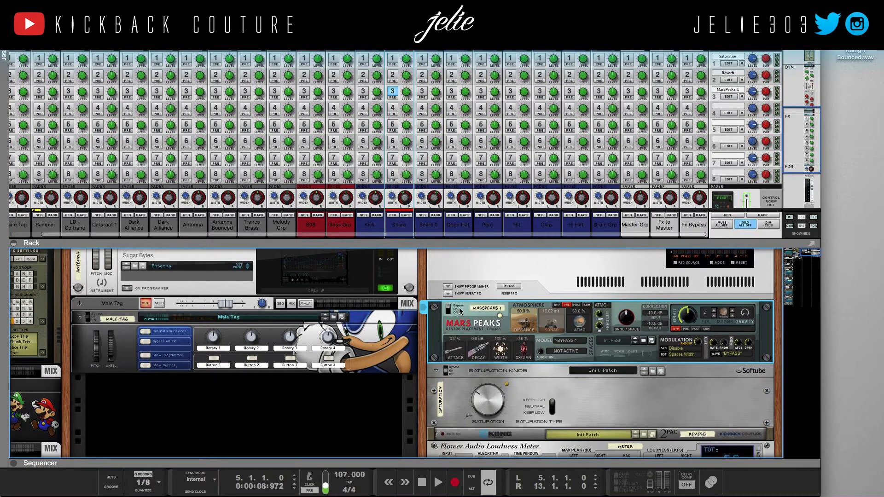
# Start looped playback and enlarge the rack to full height with the MarsPeaks device in view.
pyautogui.press('space')
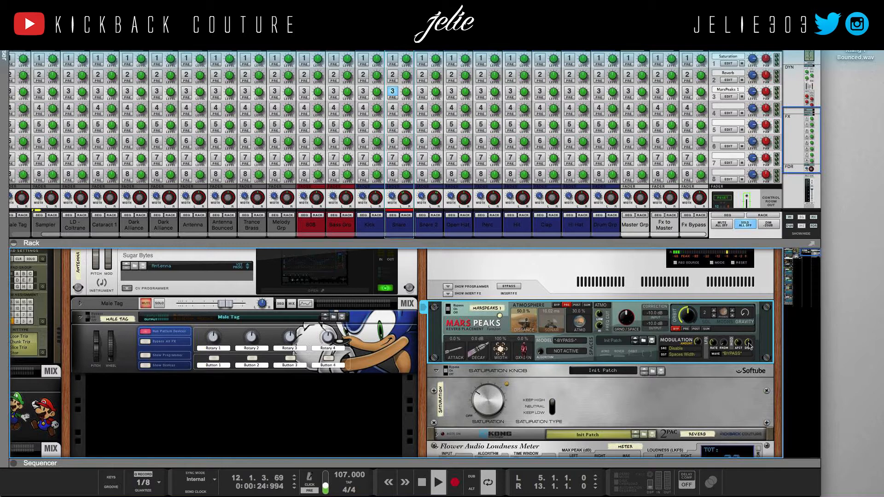
pyautogui.scroll(-3, 424, 332)
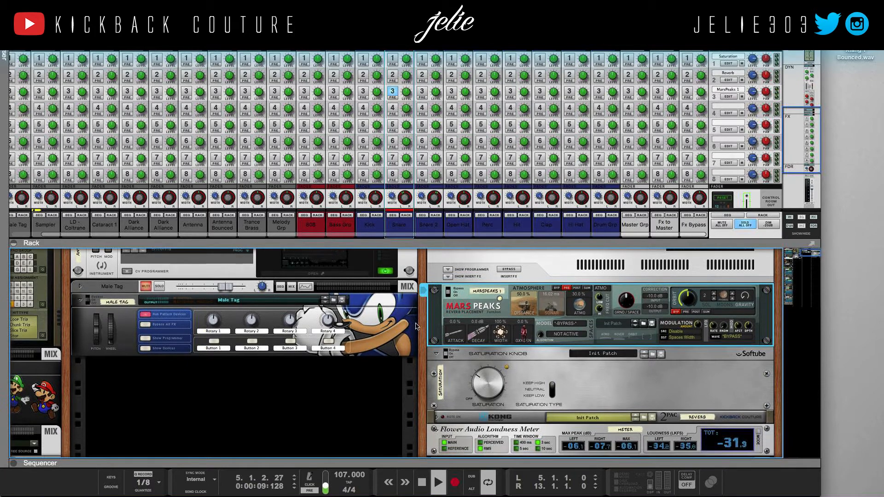
pyautogui.moveTo(594, 243); pyautogui.dragTo(589, 51)
pyautogui.scroll(5, 514, 139)
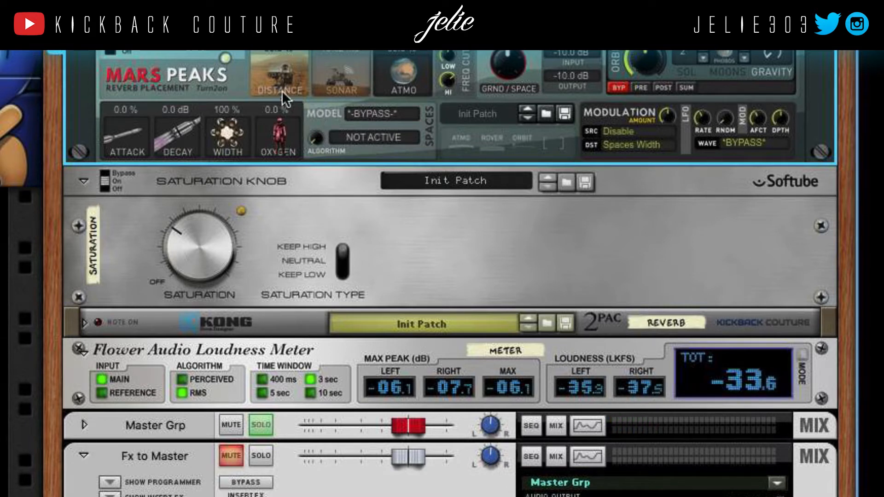
# Try different Atmosphere Distance amounts on MarsPeaks, including 65% and 100%, during playback.
pyautogui.click(291, 73)
pyautogui.moveTo(291, 71); pyautogui.dragTo(286, 120)
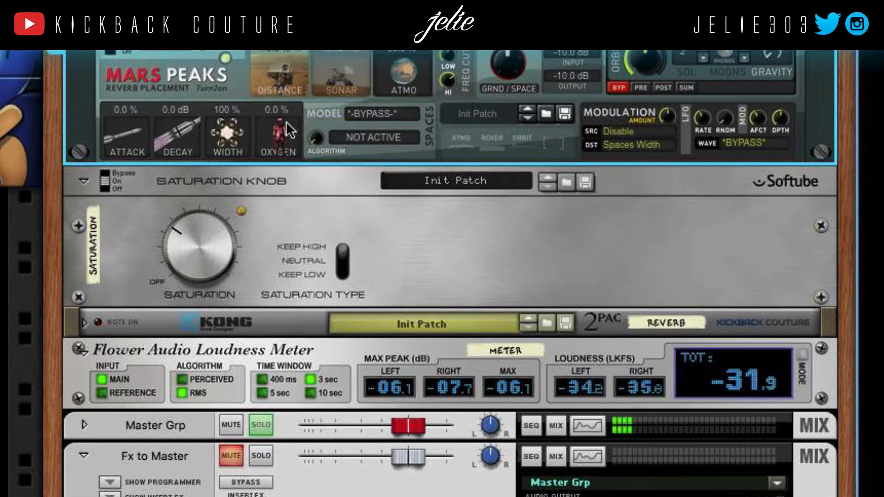
pyautogui.moveTo(274, 87); pyautogui.dragTo(273, 68)
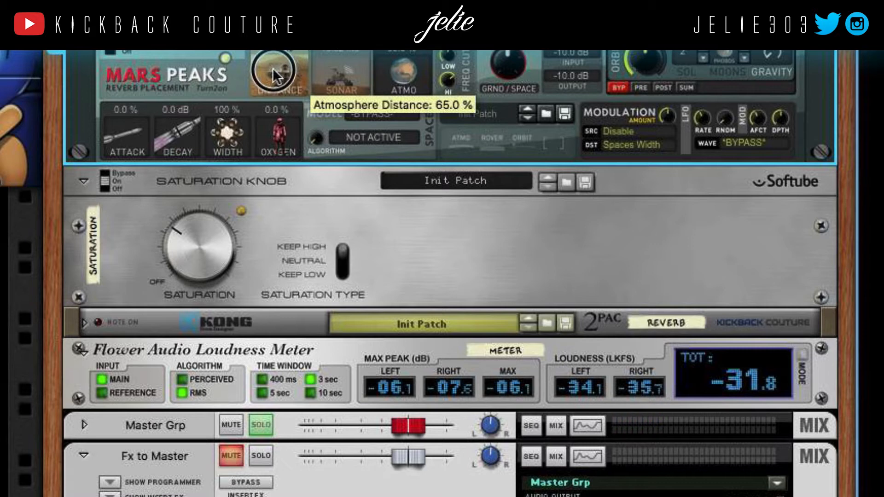
pyautogui.moveTo(272, 68); pyautogui.dragTo(273, 54)
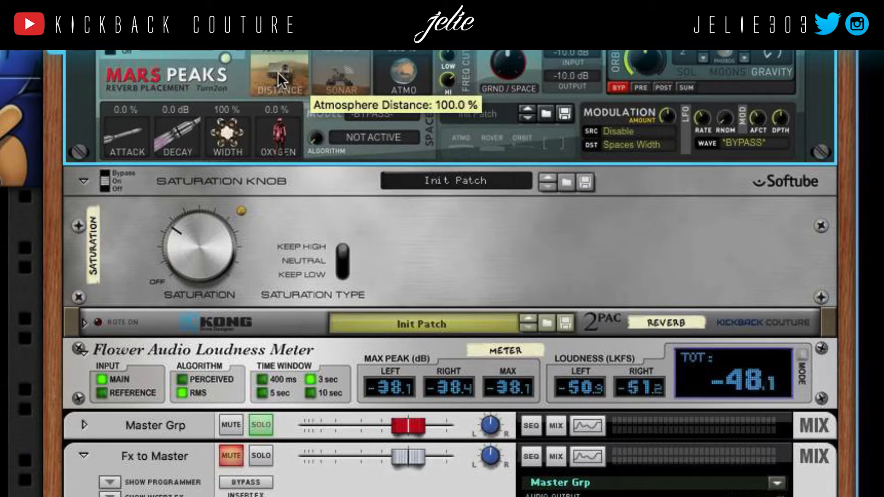
pyautogui.click(283, 89)
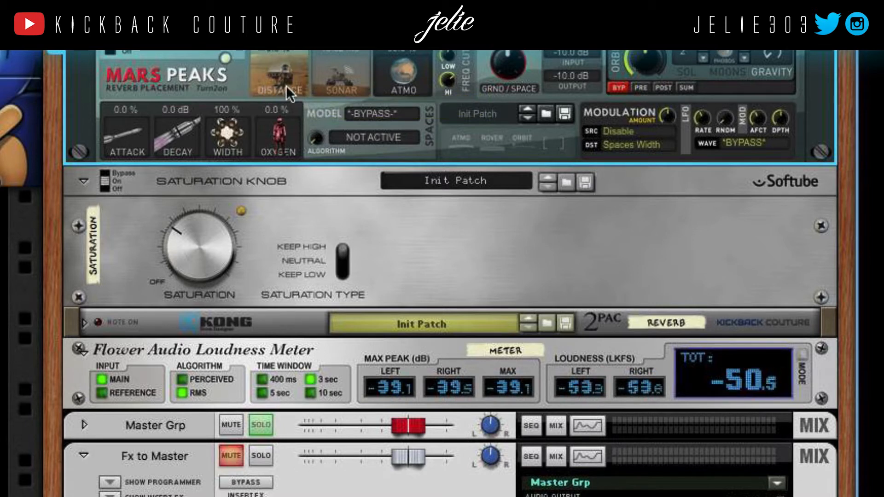
pyautogui.moveTo(286, 84); pyautogui.dragTo(281, 51)
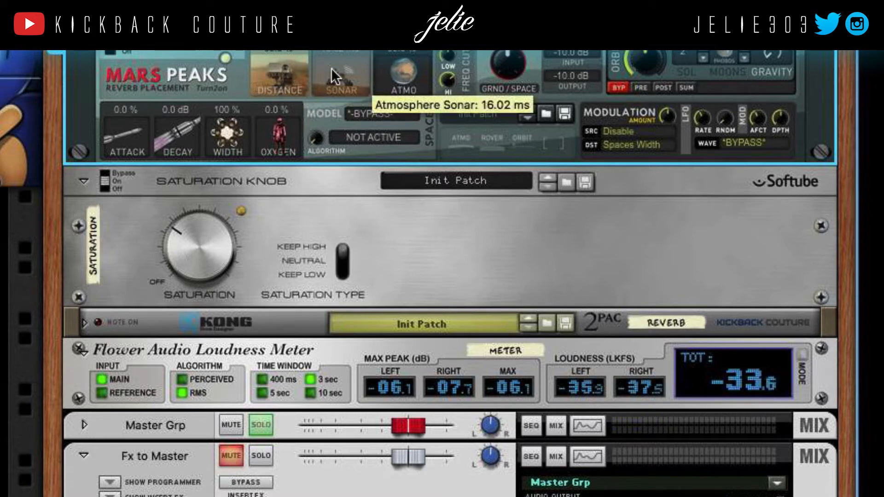
# Raise the Atmosphere Sonar through 78.12 ms to 200 ms and adjust the Distance against it.
pyautogui.click(332, 69)
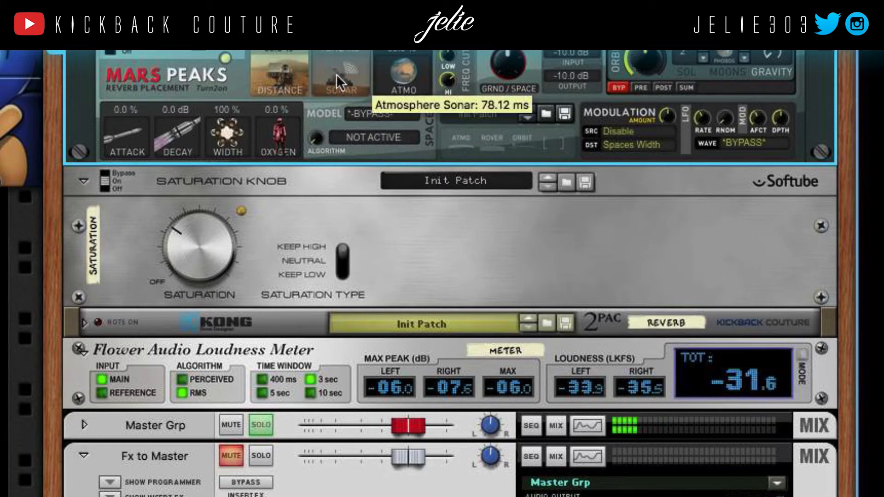
pyautogui.click(332, 69)
pyautogui.moveTo(332, 65); pyautogui.dragTo(332, 34)
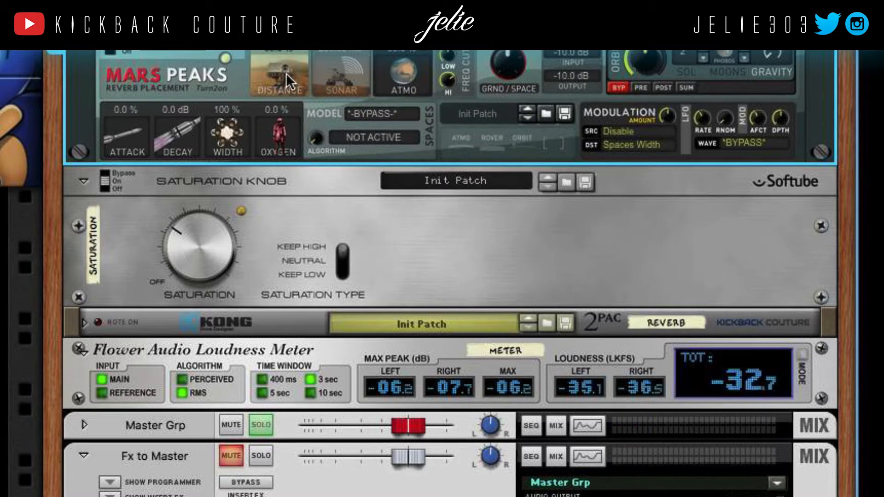
pyautogui.moveTo(359, 83)
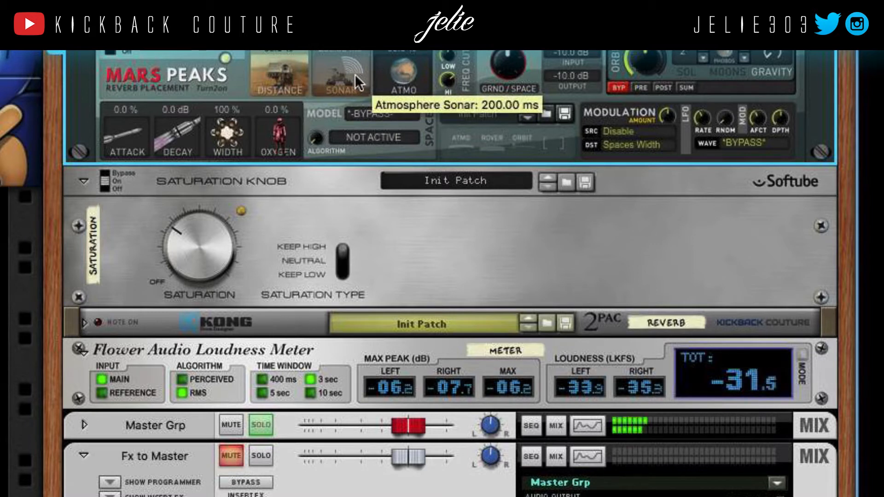
pyautogui.moveTo(281, 86); pyautogui.dragTo(281, 76)
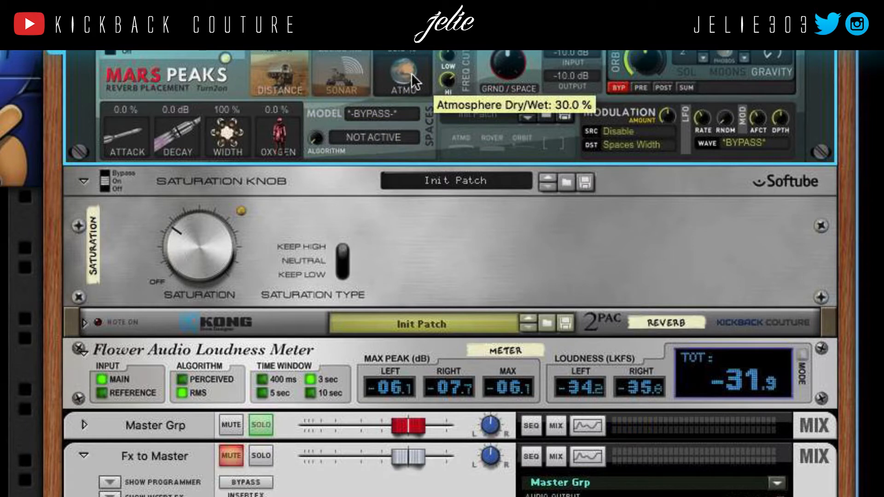
# Set the Atmosphere Dry/Wet to 100% and adjust the high frequency cut.
pyautogui.moveTo(407, 89); pyautogui.dragTo(407, 50)
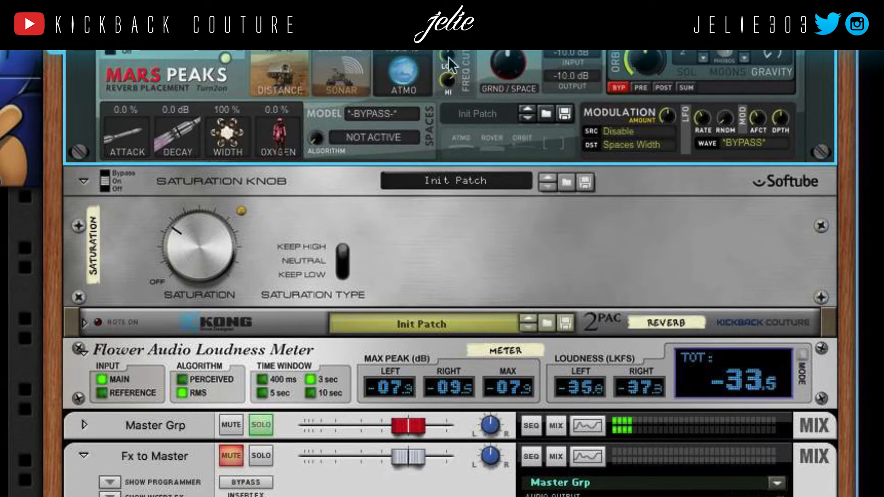
pyautogui.moveTo(446, 82); pyautogui.dragTo(446, 32)
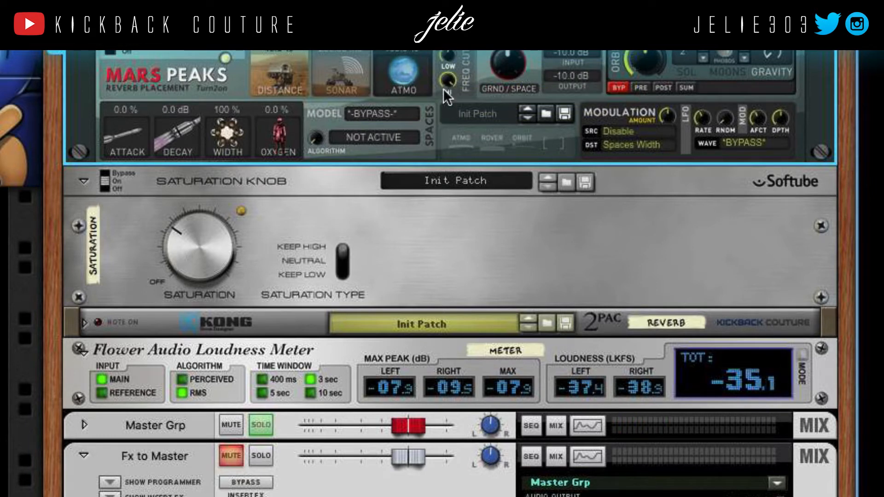
pyautogui.moveTo(443, 88)
pyautogui.mouseDown()
pyautogui.moveTo(473, 271)
pyautogui.moveTo(445, 184)
pyautogui.moveTo(449, 83)
pyautogui.mouseUp()
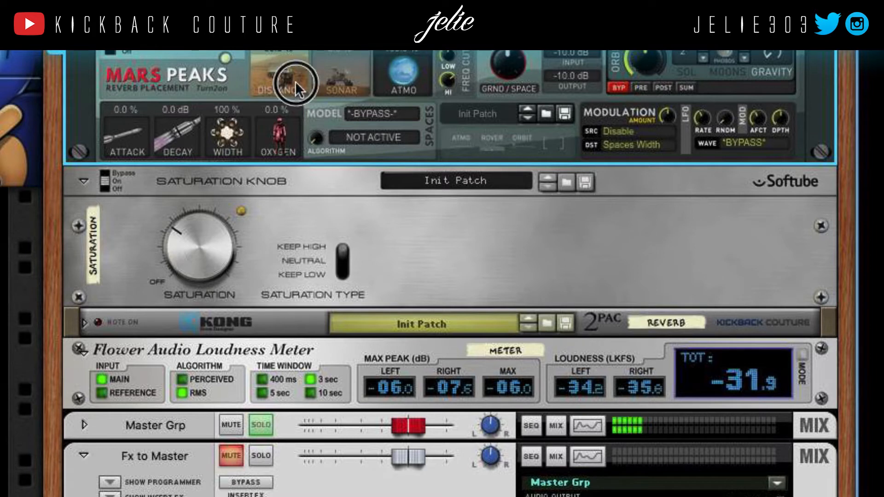
# Set the Rover Distance and Rover Sonar Level to 100%, comparing against a Distance of 17.5%.
pyautogui.moveTo(295, 81); pyautogui.dragTo(288, 43)
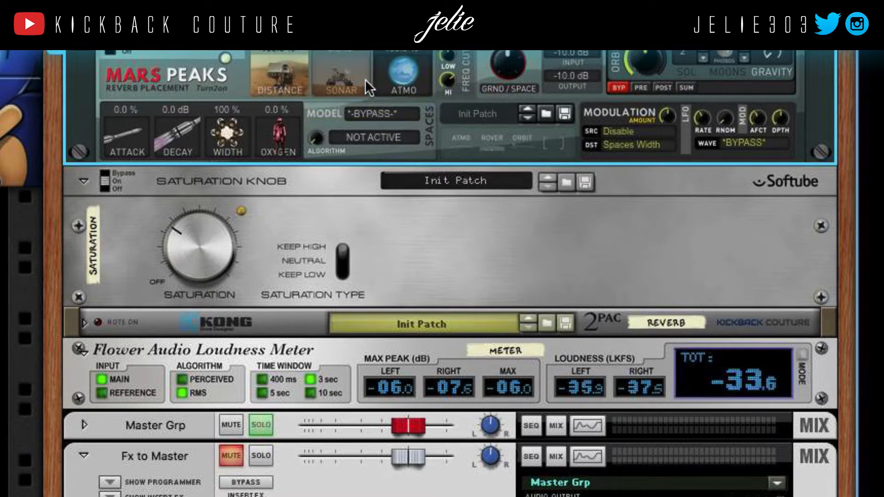
pyautogui.moveTo(366, 79); pyautogui.dragTo(364, 51)
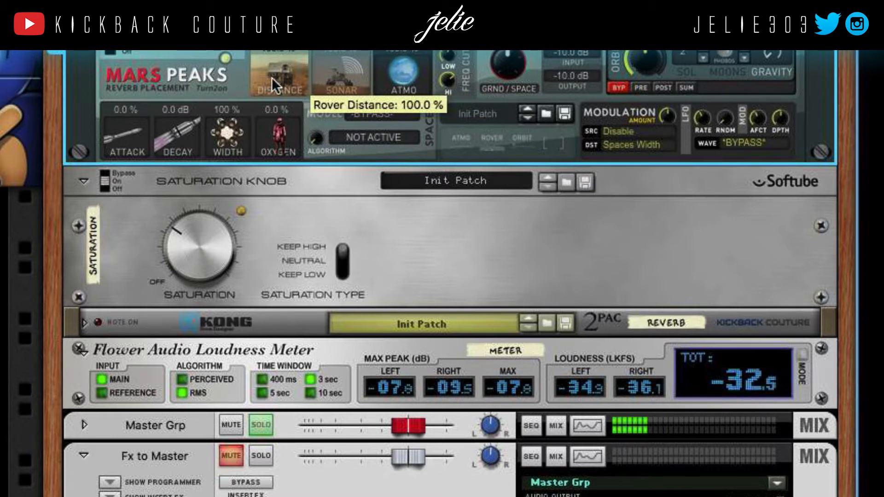
pyautogui.moveTo(272, 77); pyautogui.dragTo(274, 87)
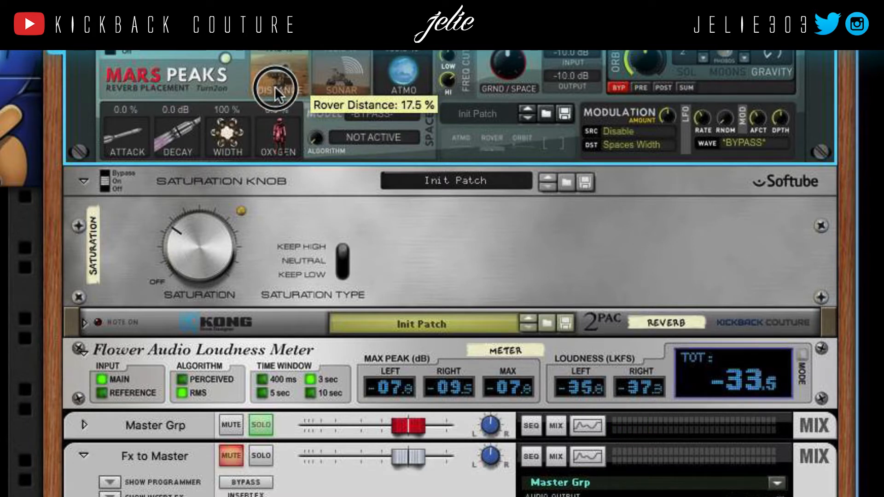
pyautogui.moveTo(274, 86); pyautogui.dragTo(279, 136)
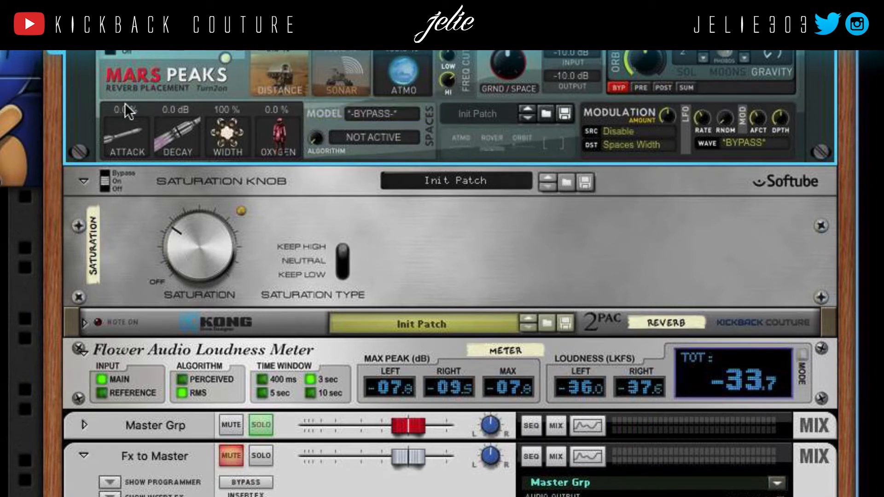
pyautogui.keyDown('super'); pyautogui.click(282, 63); pyautogui.keyUp('super')
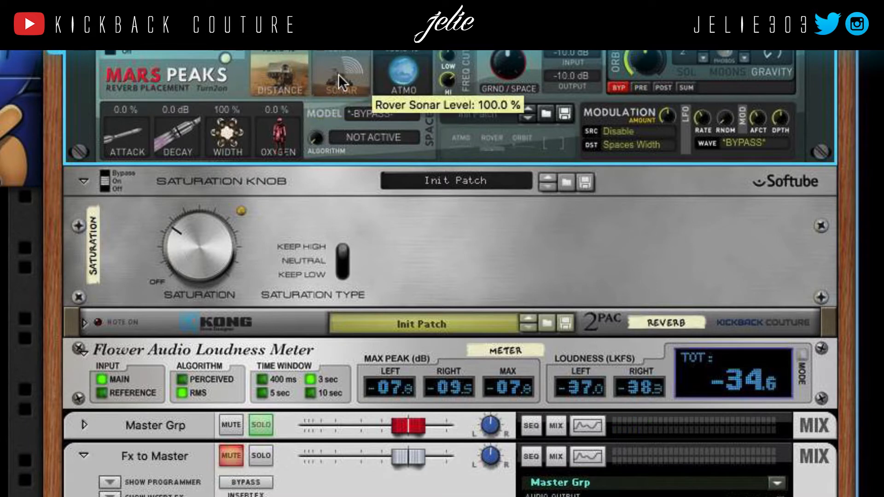
pyautogui.moveTo(339, 78); pyautogui.dragTo(335, 55)
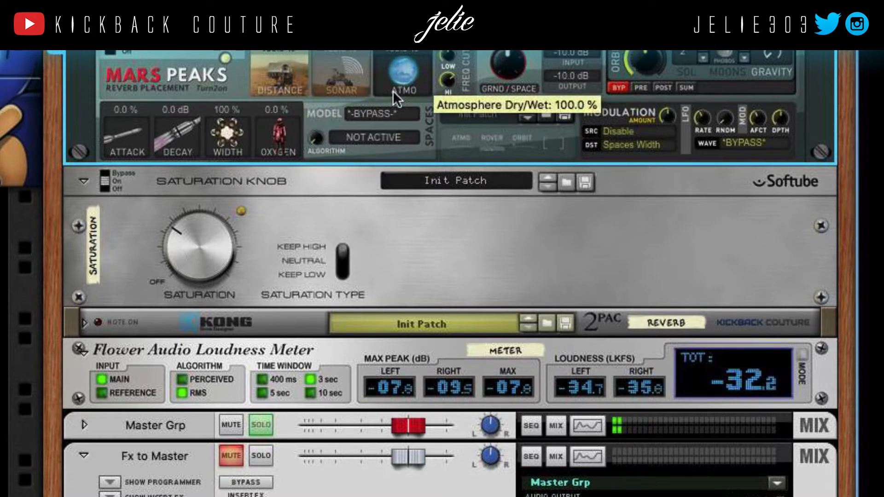
# Compare Dry/Wet amounts for the Atmosphere section, keep it at 100%, and adjust the Rover HiCut around 10 kHz.
pyautogui.moveTo(393, 90); pyautogui.dragTo(396, 23)
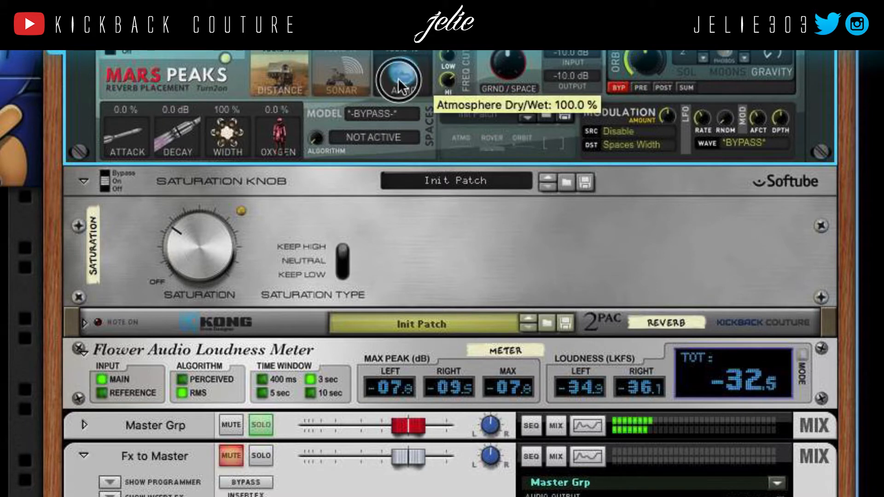
pyautogui.moveTo(398, 78)
pyautogui.mouseDown()
pyautogui.moveTo(404, 138)
pyautogui.moveTo(389, 80)
pyautogui.mouseUp()
pyautogui.click(399, 66)
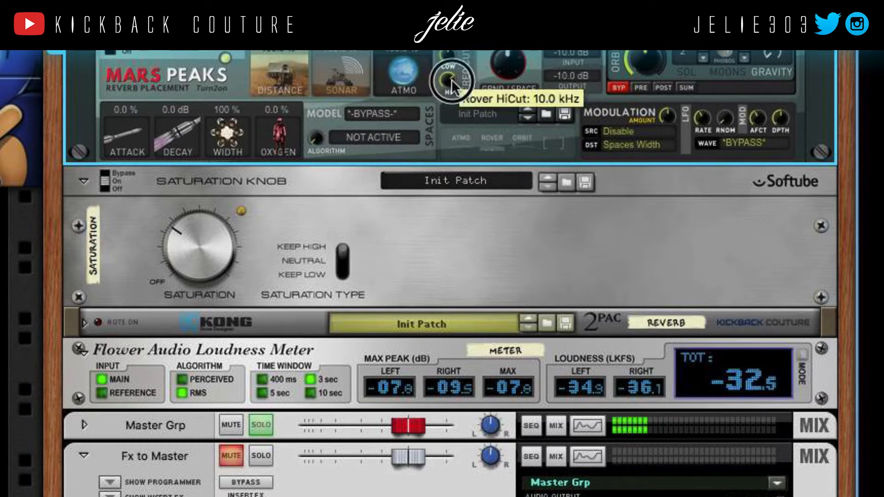
pyautogui.moveTo(451, 79)
pyautogui.mouseDown()
pyautogui.moveTo(451, 87)
pyautogui.moveTo(454, 65)
pyautogui.moveTo(454, 76)
pyautogui.mouseUp()
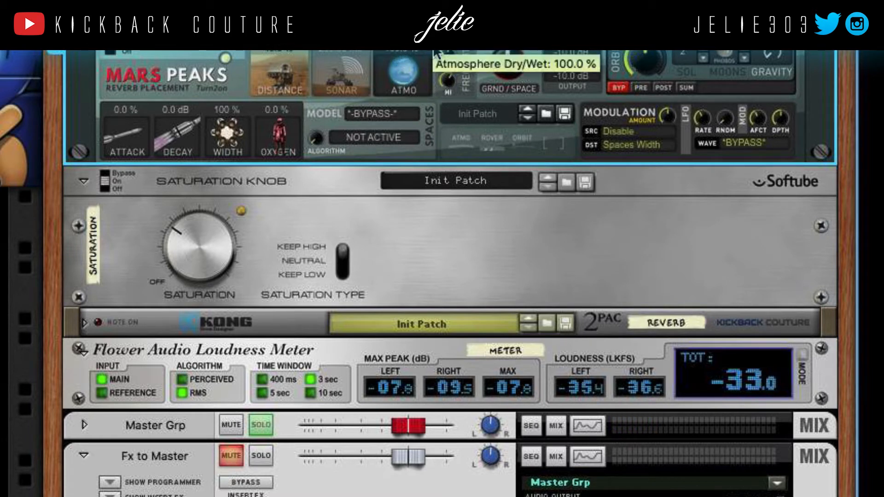
# Set the Atmosphere Sonar to 66.13 ms.
pyautogui.moveTo(334, 81)
pyautogui.mouseDown()
pyautogui.moveTo(331, 117)
pyautogui.moveTo(336, 71)
pyautogui.mouseUp()
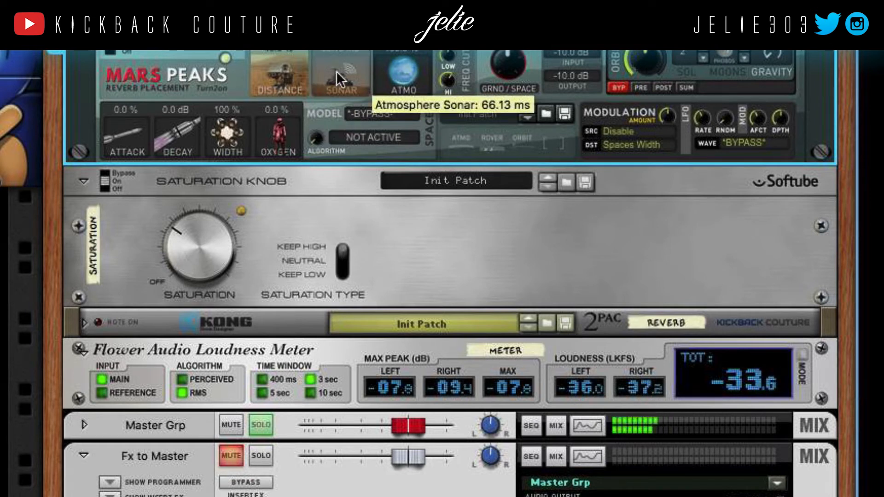
# Readjust the Atmosphere Sonar slightly and sweep the Ground/Space balance to compare how it changes the snare.
pyautogui.moveTo(337, 71); pyautogui.dragTo(337, 72)
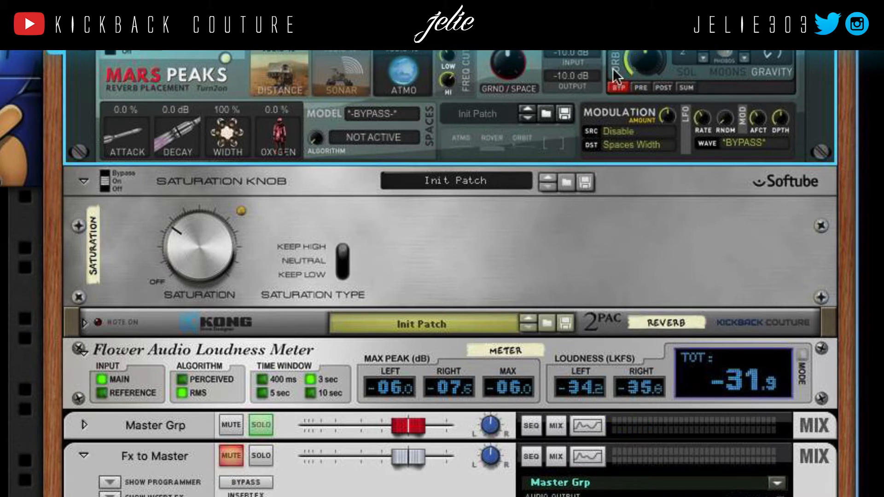
pyautogui.moveTo(507, 65)
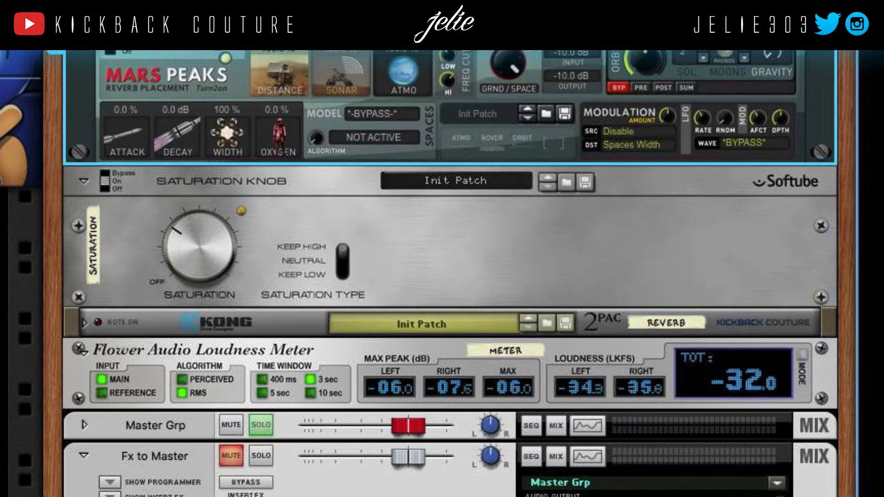
pyautogui.moveTo(513, 60); pyautogui.dragTo(544, 486)
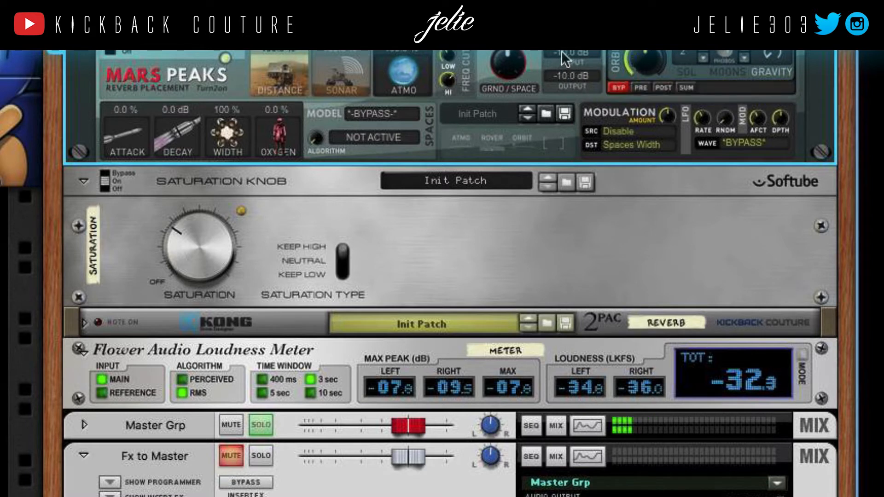
# Try different input and output level corrections, including 2.5 dB on the output, and reset both to -10.0 dB.
pyautogui.moveTo(564, 55); pyautogui.dragTo(556, 289)
pyautogui.moveTo(549, 80); pyautogui.dragTo(550, 29)
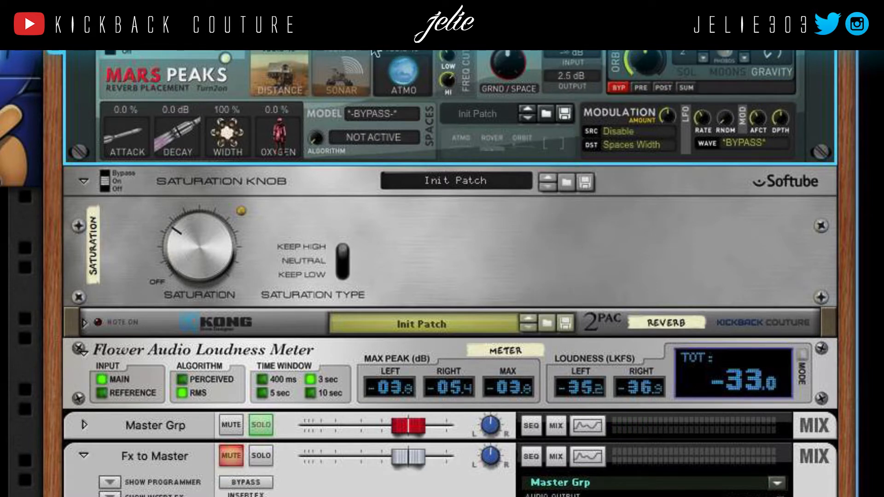
pyautogui.keyDown('ctrl'); pyautogui.click(564, 76); pyautogui.keyUp('ctrl')
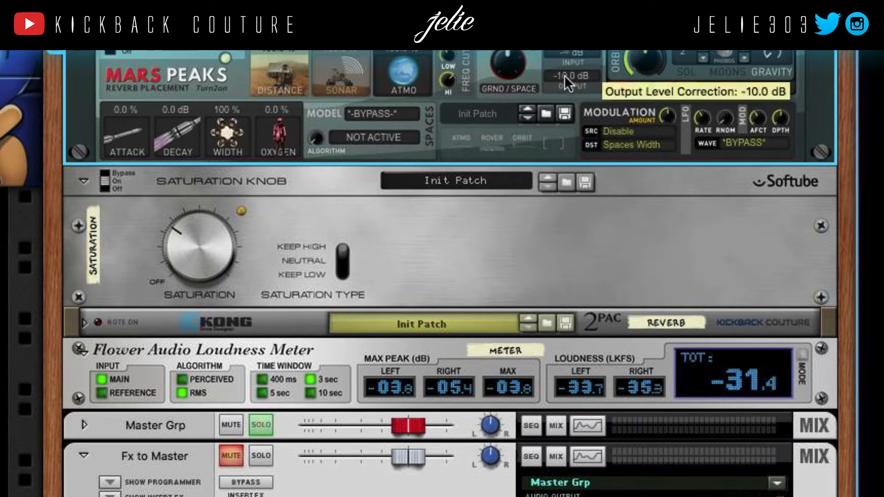
pyautogui.keyDown('ctrl'); pyautogui.click(566, 52); pyautogui.keyUp('ctrl')
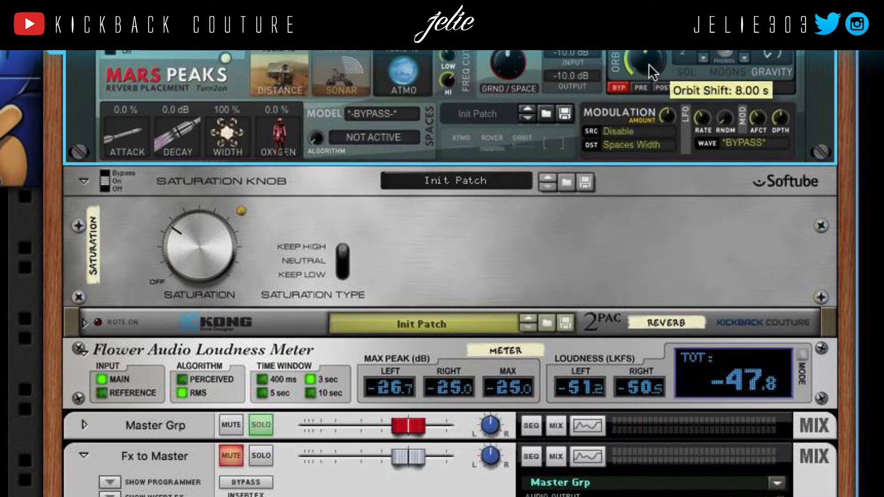
# Switch the Orbit activity from bypass to PRE, adjust the Orbit Shift and set SOL to 1.
pyautogui.click(642, 88)
pyautogui.moveTo(644, 69); pyautogui.dragTo(707, 49)
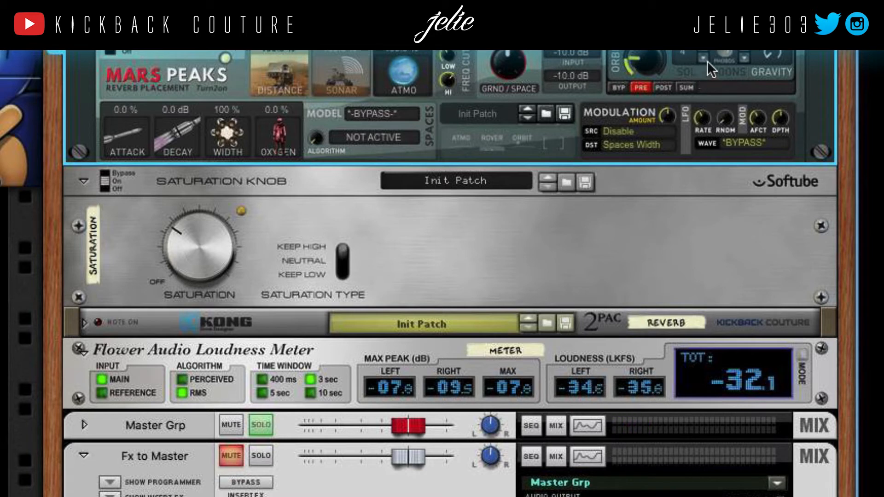
pyautogui.click(703, 58)
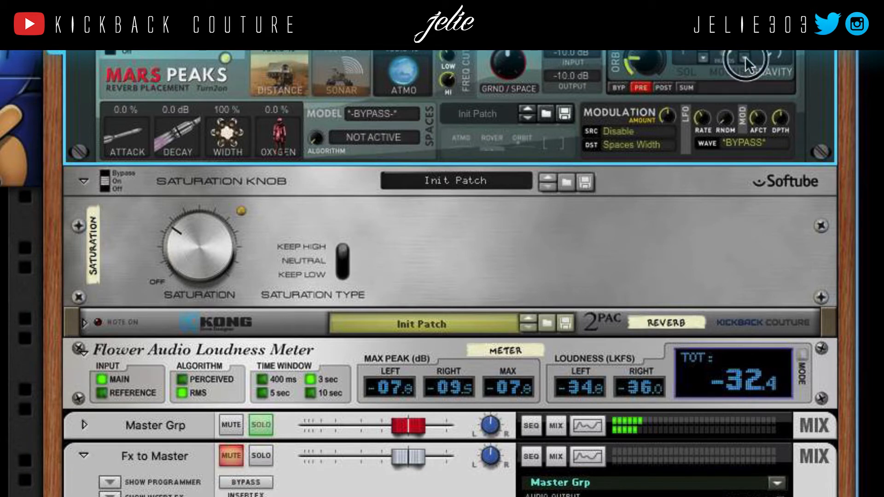
# Try different Orbit Gravity amounts, including 48.8, and switch the Orbit moon to Deimos.
pyautogui.moveTo(777, 58); pyautogui.dragTo(777, 26)
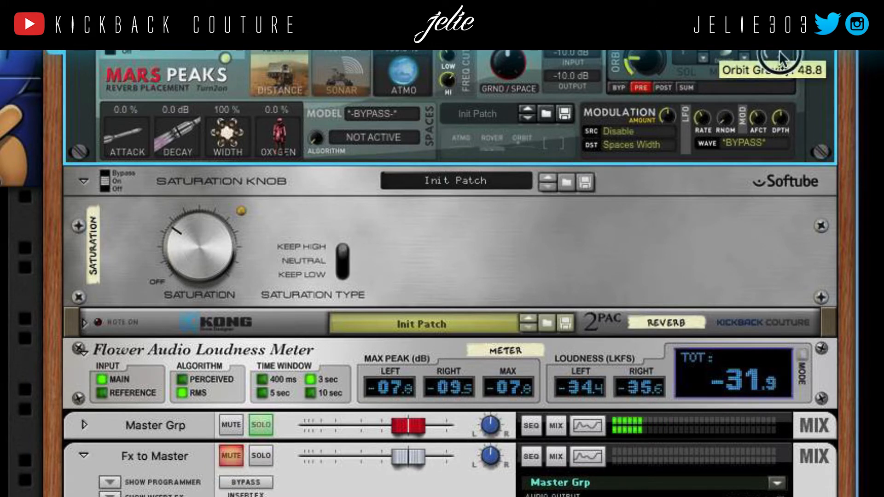
pyautogui.moveTo(779, 51); pyautogui.dragTo(779, 48)
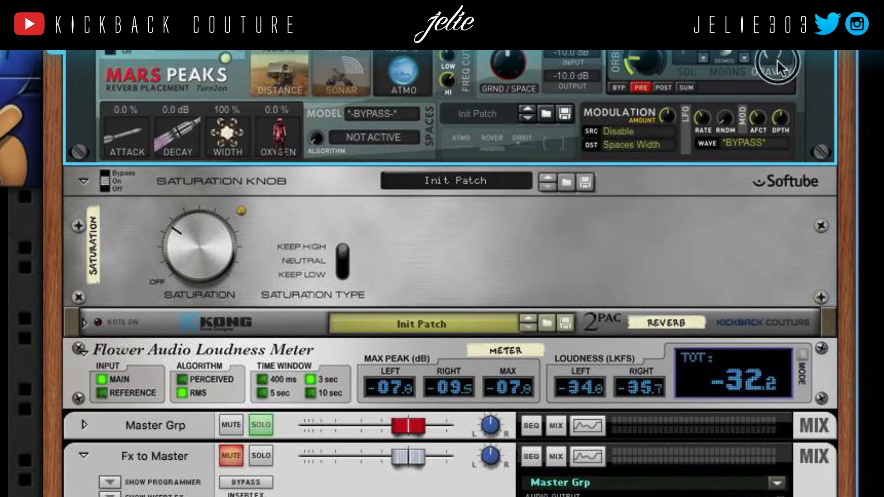
pyautogui.moveTo(775, 54); pyautogui.dragTo(770, 42)
# Readjust the Orbit Shift while trying SOL 3, and set SOL to 4.
pyautogui.moveTo(645, 60); pyautogui.dragTo(645, 43)
pyautogui.click(706, 49)
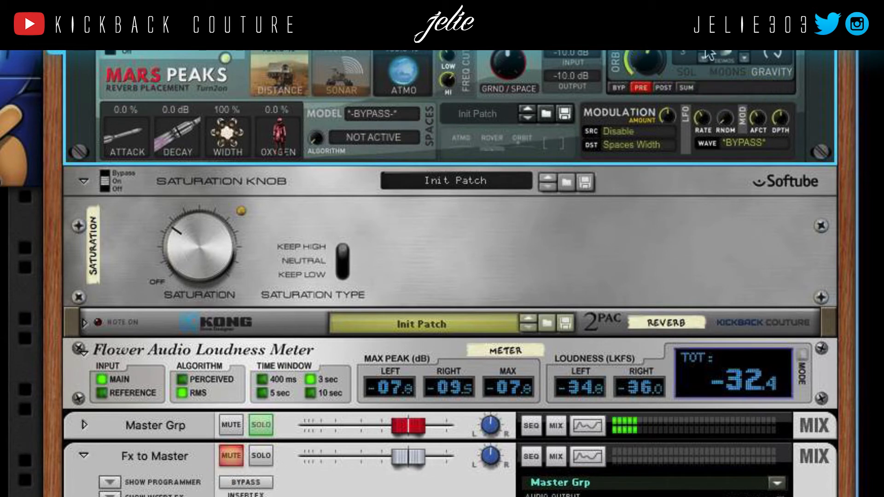
pyautogui.moveTo(649, 70)
pyautogui.mouseDown()
pyautogui.moveTo(654, 52)
pyautogui.moveTo(644, 87)
pyautogui.moveTo(654, 71)
pyautogui.mouseUp()
pyautogui.click(701, 50)
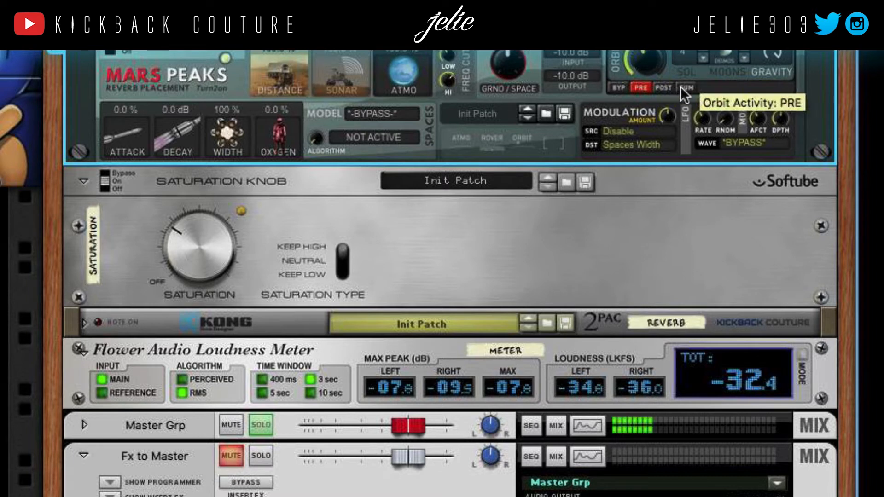
# Compare the POST, SUM and PRE Orbit activity modes, and set the Orbit to BYP.
pyautogui.click(680, 87)
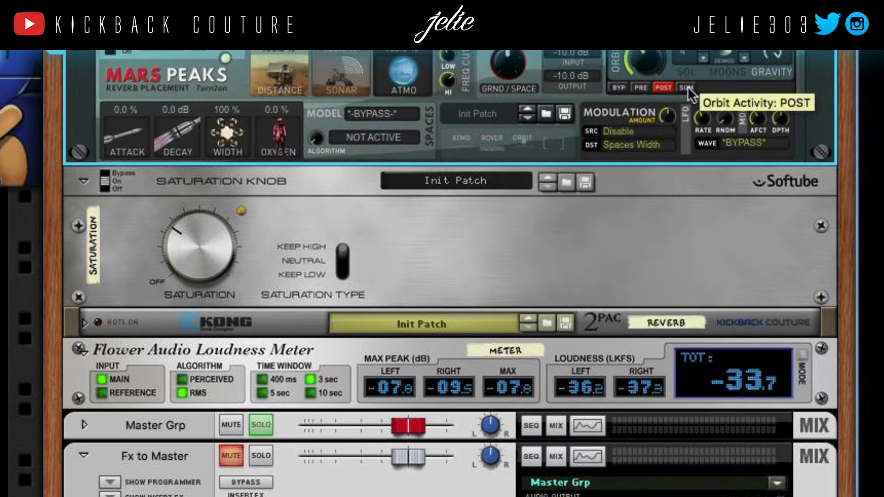
pyautogui.click(687, 86)
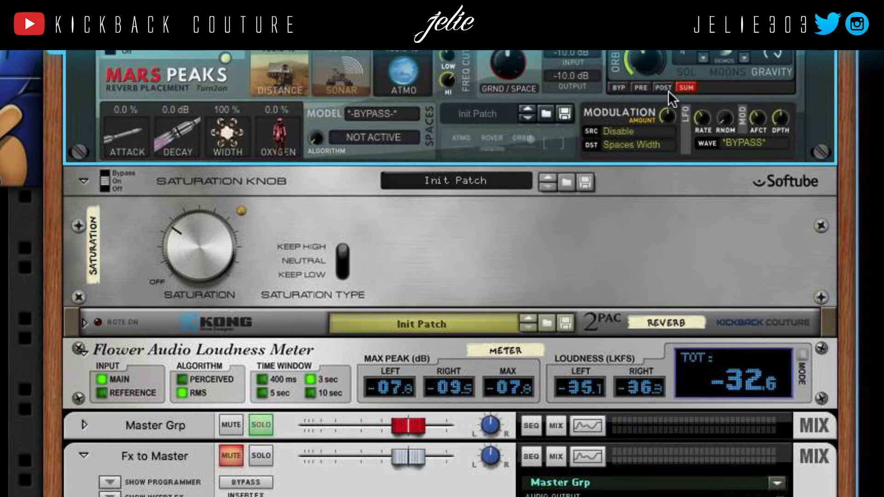
pyautogui.click(667, 89)
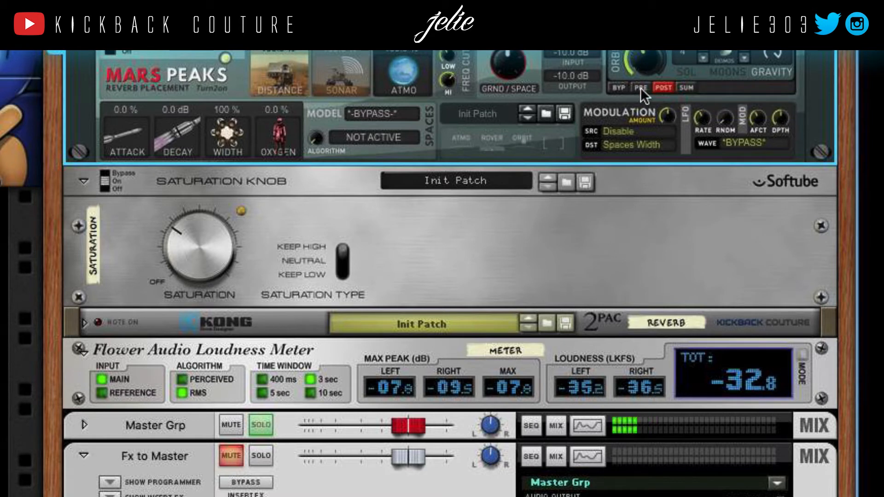
pyautogui.click(640, 88)
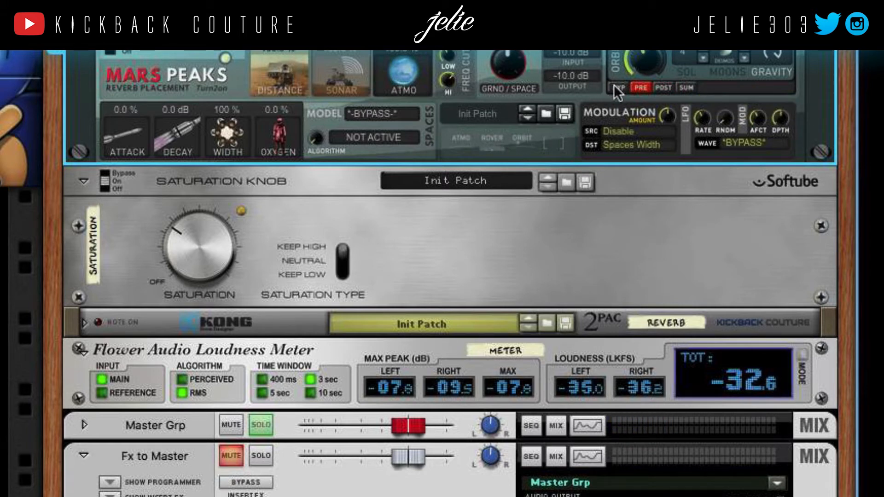
pyautogui.click(617, 87)
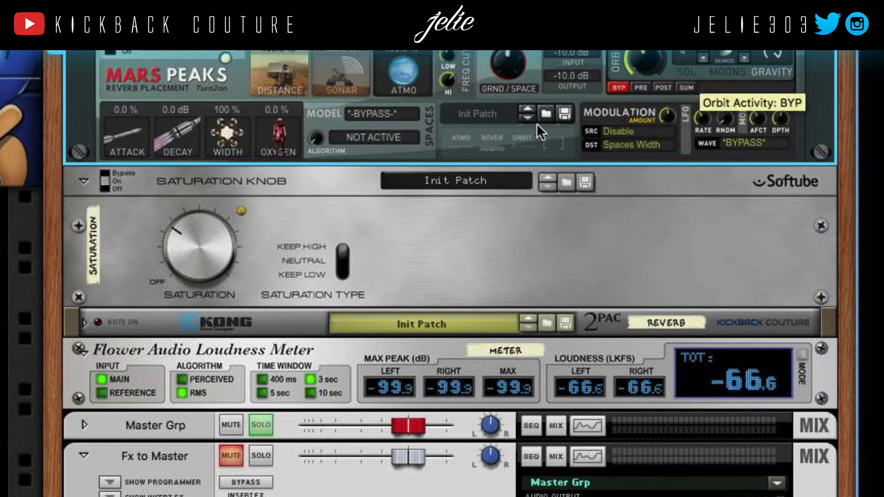
# Start playback and set the Spaces reverb model to BS CLOUDED.
pyautogui.click(378, 113)
pyautogui.click(330, 131)
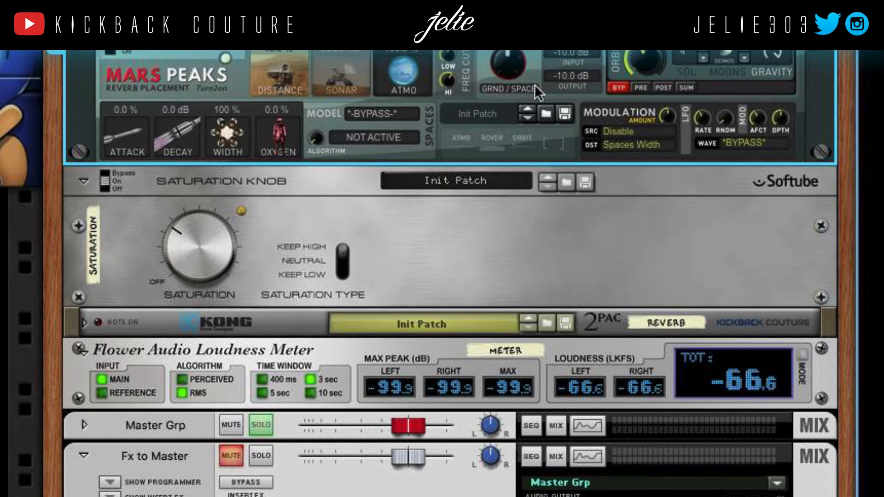
pyautogui.press('space')
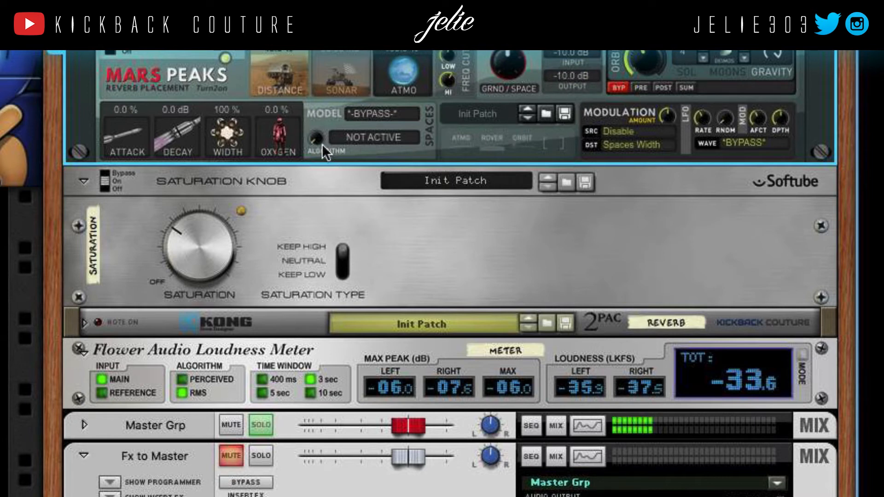
pyautogui.click(366, 115)
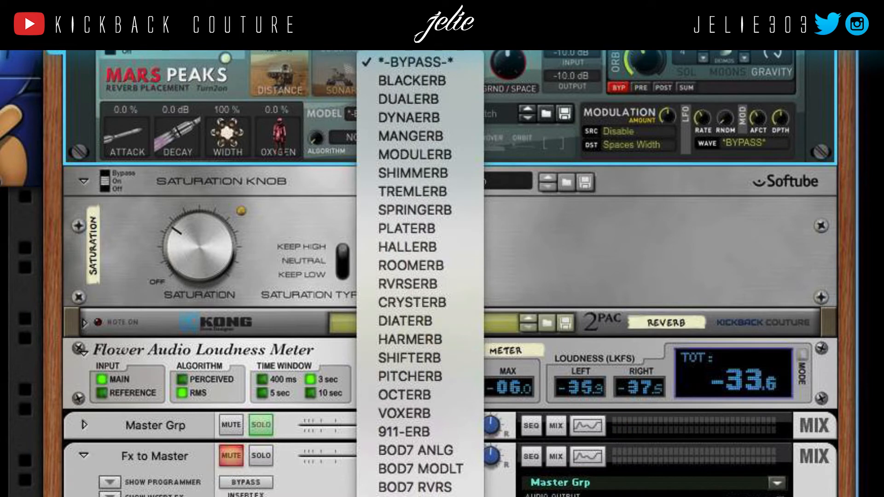
pyautogui.click(405, 496)
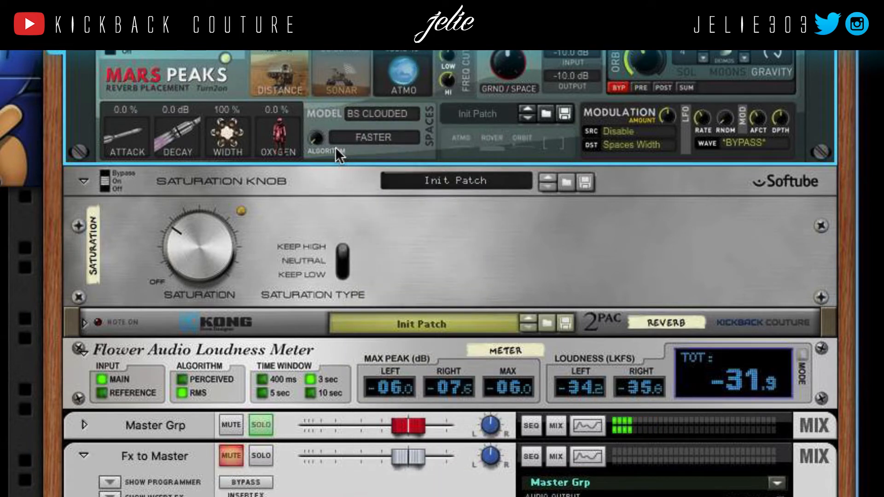
# Set the Spaces Oxygen to 100% and compare an Attack of 0% with 100%, keeping 100%.
pyautogui.moveTo(281, 143); pyautogui.dragTo(281, 121)
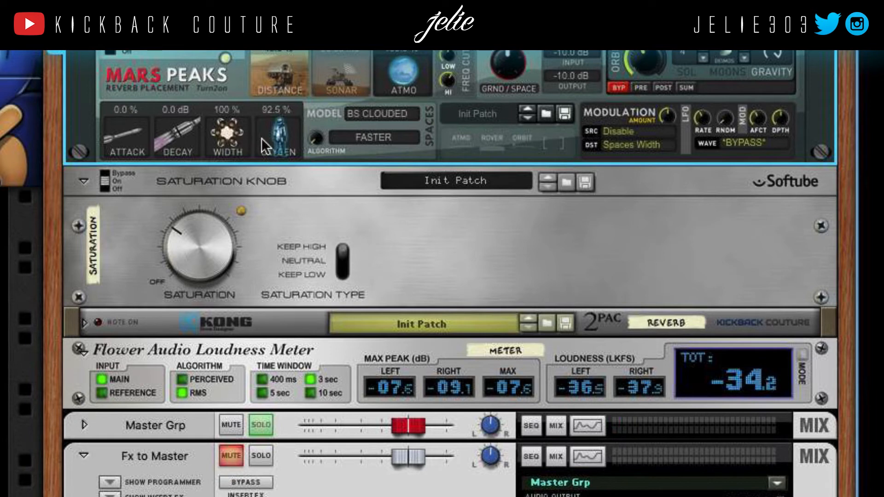
pyautogui.moveTo(276, 136); pyautogui.dragTo(265, 82)
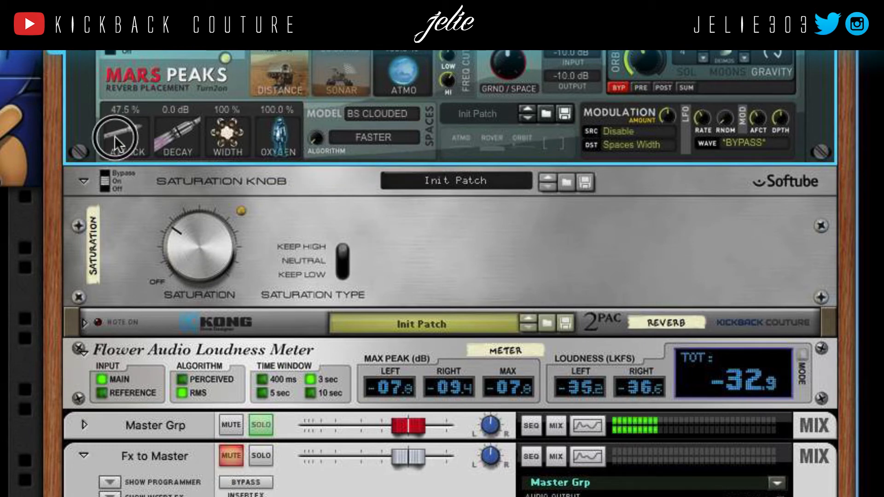
pyautogui.moveTo(115, 145); pyautogui.dragTo(123, 68)
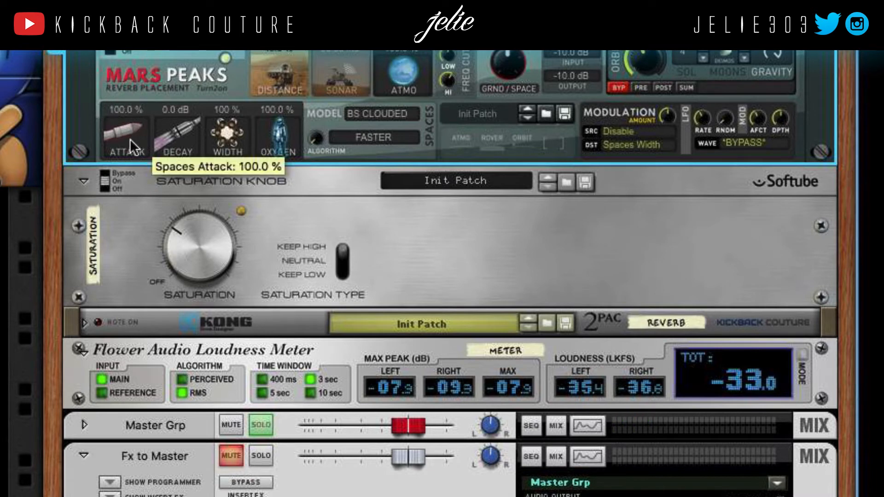
pyautogui.keyDown('ctrl'); pyautogui.click(118, 131); pyautogui.keyUp('ctrl')
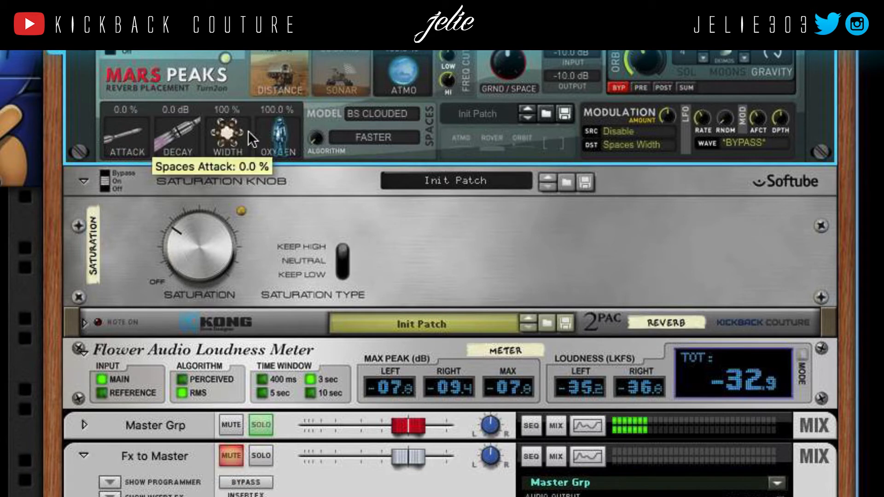
pyautogui.moveTo(131, 138); pyautogui.dragTo(131, 106)
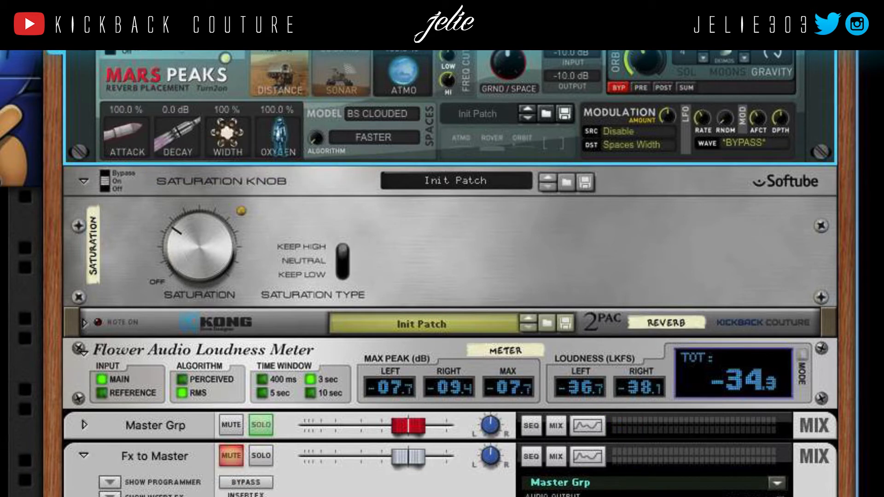
# Change the Spaces model to SHIMMERB and compare lower Attack amounts down to 0%, returning the Attack to 100%.
pyautogui.click(379, 114)
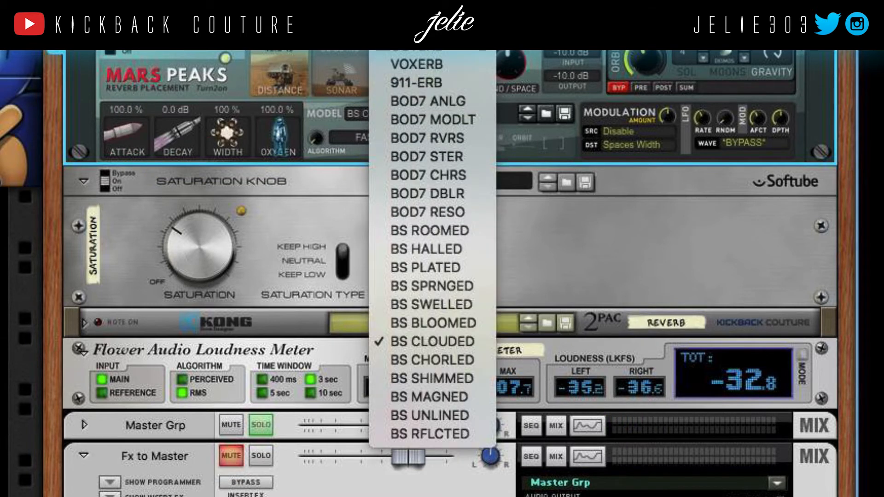
pyautogui.click(415, 46)
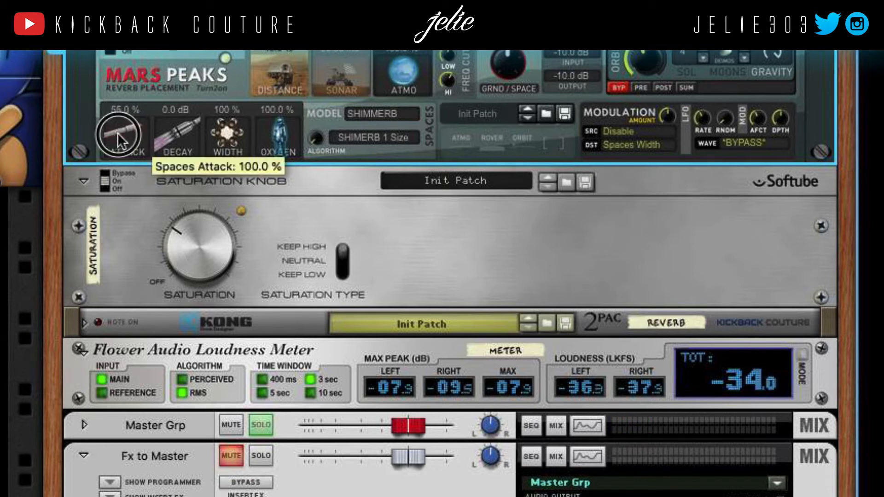
pyautogui.scroll(-5, 117, 133)
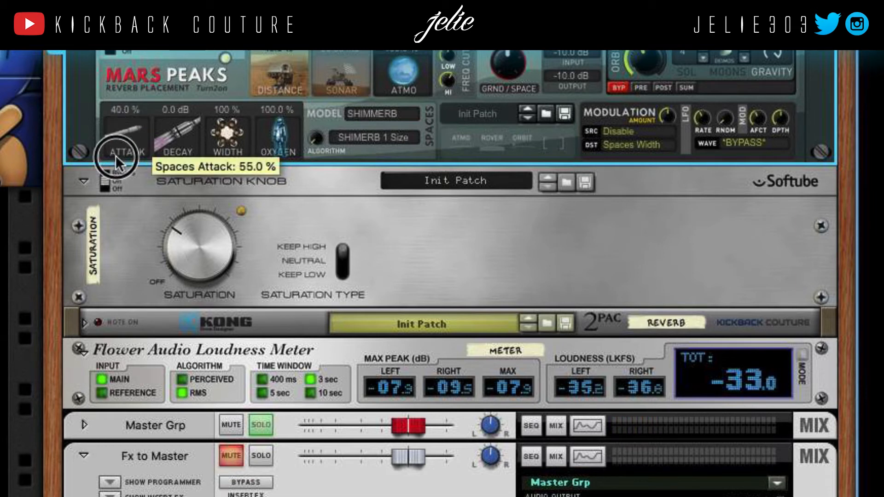
pyautogui.moveTo(117, 133); pyautogui.dragTo(120, 148)
pyautogui.moveTo(119, 141)
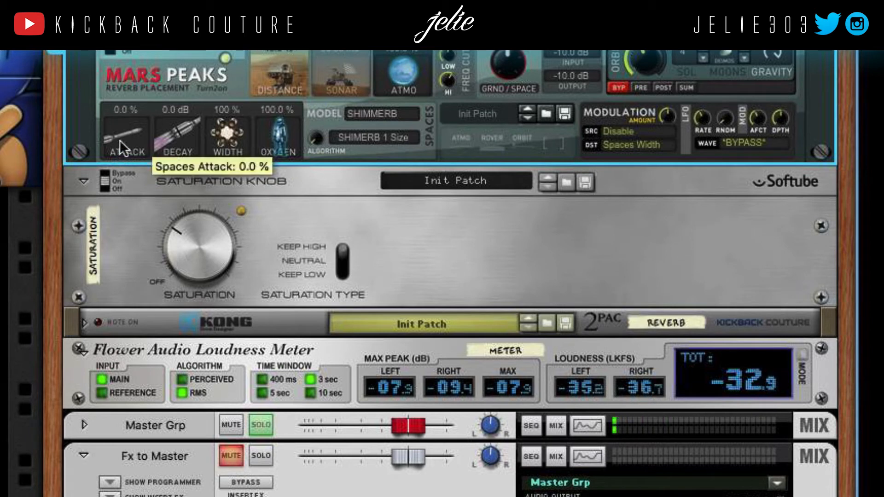
pyautogui.moveTo(119, 139); pyautogui.dragTo(134, 113)
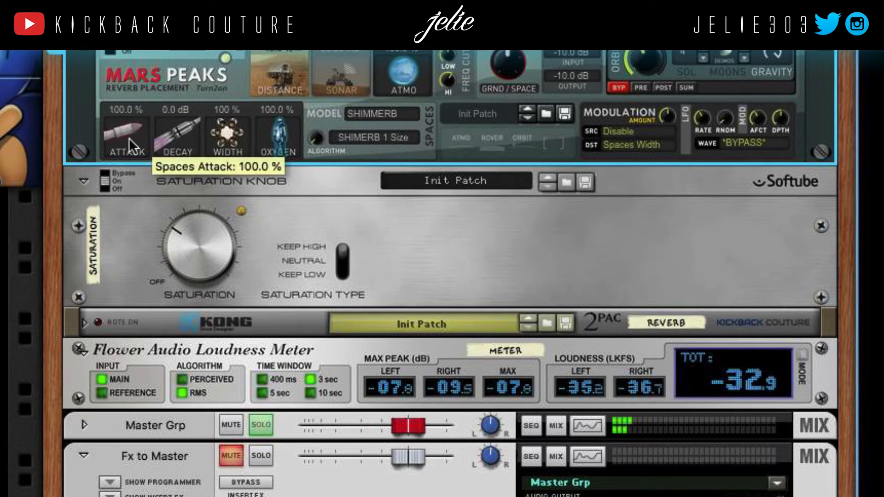
# Compare the Spaces Decay at -∞ dB and 18.0 dB, and set it to -4.3 dB.
pyautogui.moveTo(181, 135)
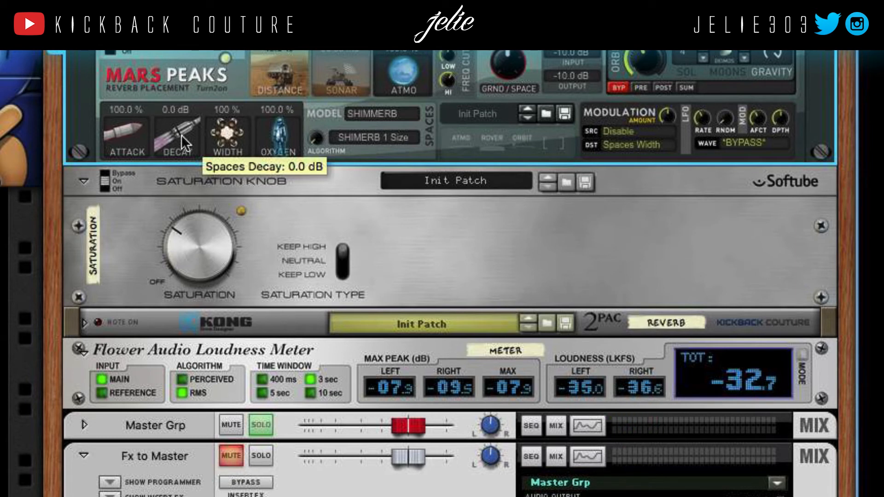
pyautogui.moveTo(184, 143); pyautogui.dragTo(203, 228)
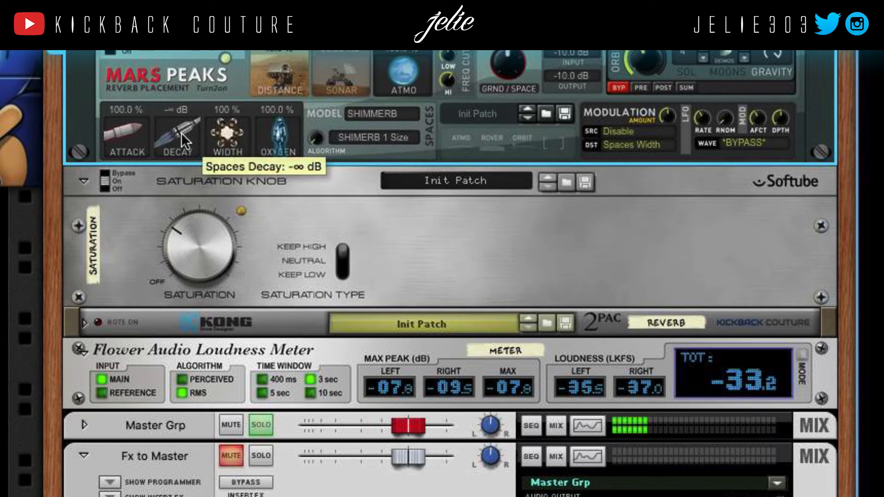
pyautogui.moveTo(183, 139); pyautogui.dragTo(183, 105)
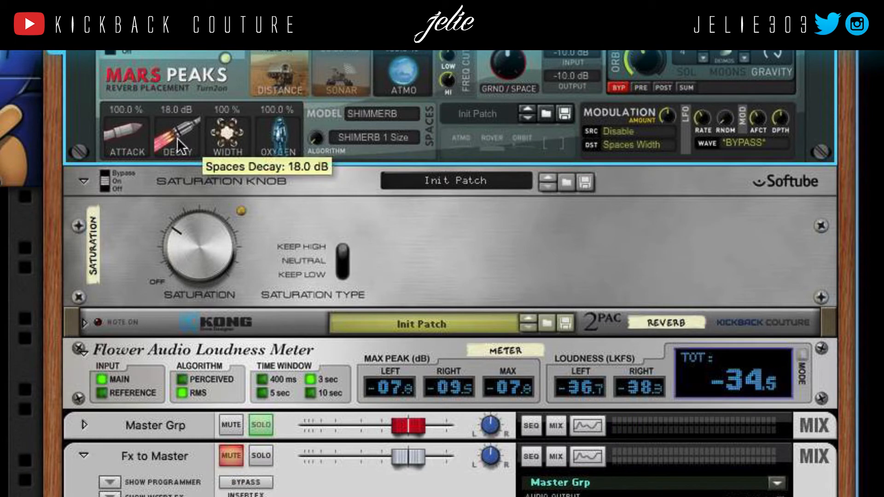
pyautogui.moveTo(179, 139); pyautogui.dragTo(183, 137)
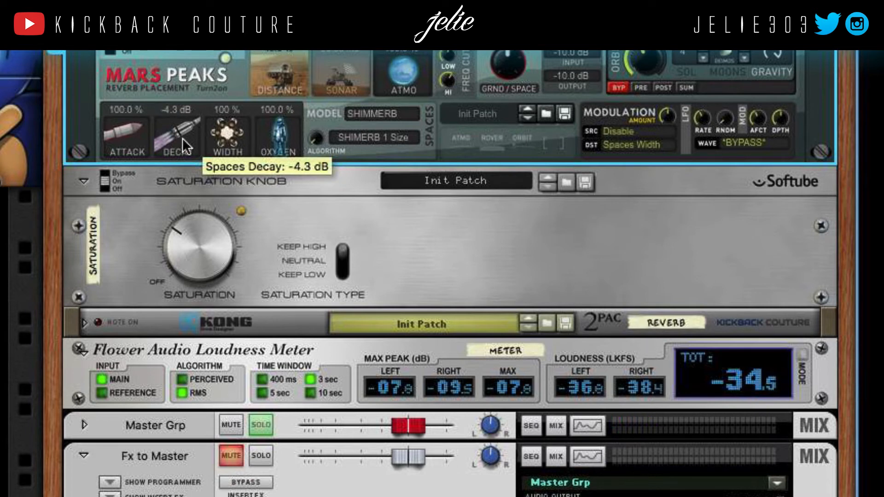
# Set the Spaces Decay to 1.2 dB and compare different Width amounts, returning the Width to 100%.
pyautogui.moveTo(183, 137); pyautogui.dragTo(181, 135)
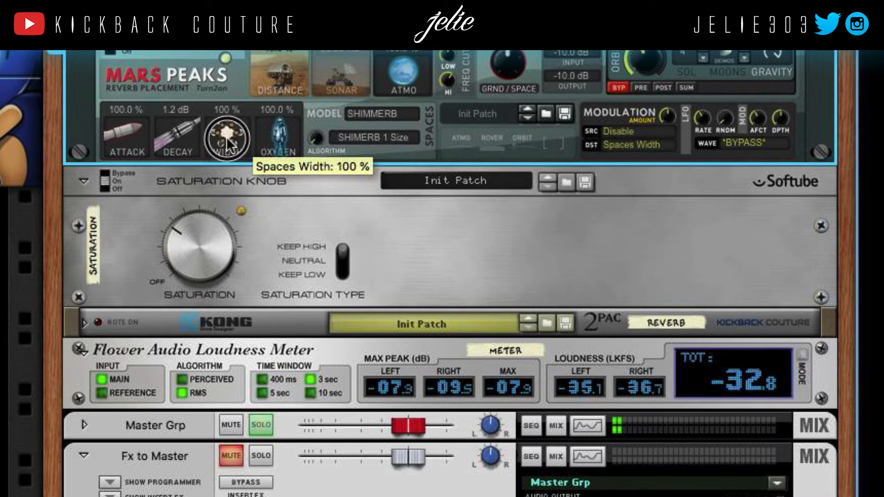
pyautogui.moveTo(227, 136); pyautogui.dragTo(231, 80)
pyautogui.moveTo(227, 135); pyautogui.dragTo(241, 244)
pyautogui.moveTo(236, 98); pyautogui.dragTo(241, 69)
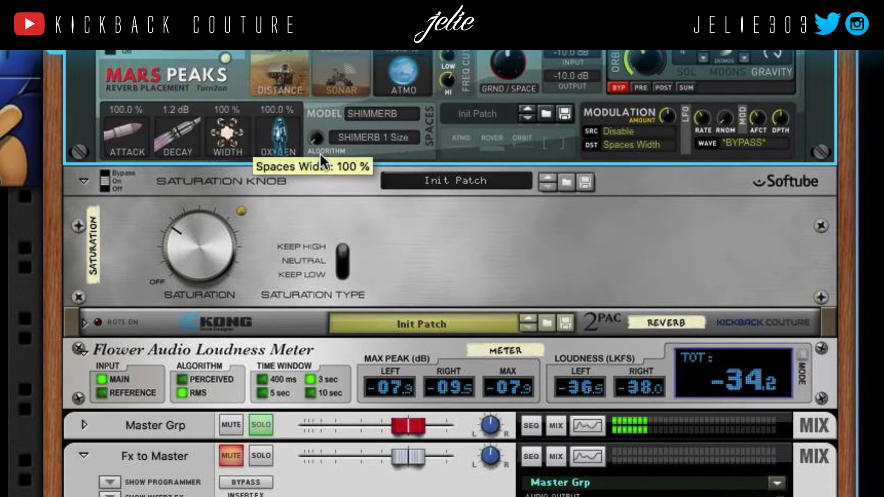
# Compare the Spaces Oxygen at 47.5%, 100% and 0%, returning it to 100%.
pyautogui.moveTo(281, 137)
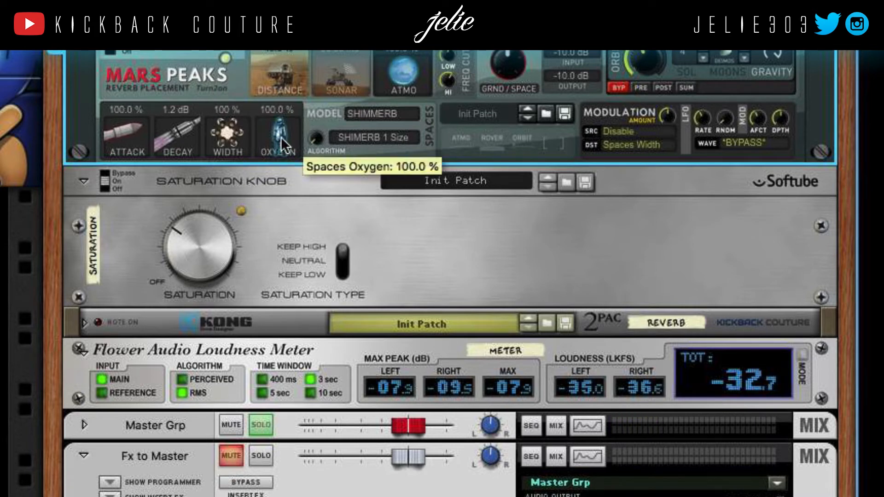
pyautogui.keyDown('ctrl'); pyautogui.click(280, 137); pyautogui.keyUp('ctrl')
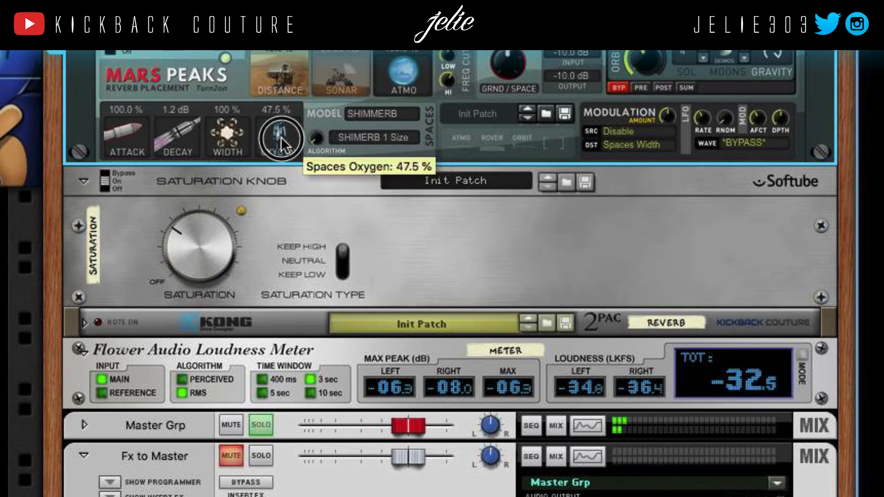
pyautogui.moveTo(280, 137); pyautogui.dragTo(284, 99)
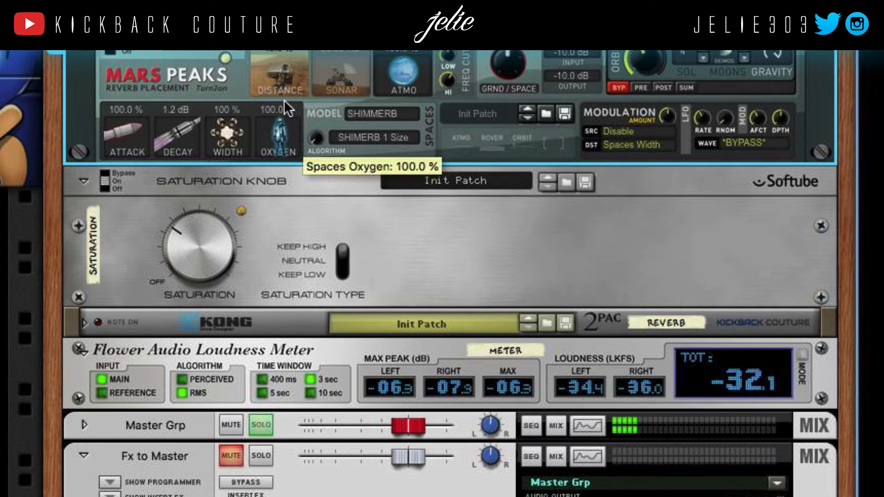
pyautogui.moveTo(281, 137); pyautogui.dragTo(287, 203)
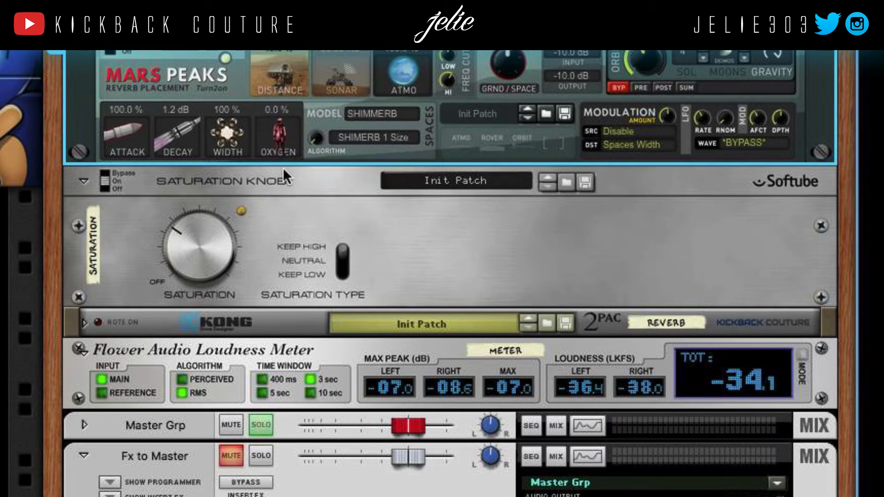
pyautogui.moveTo(279, 152); pyautogui.dragTo(290, 51)
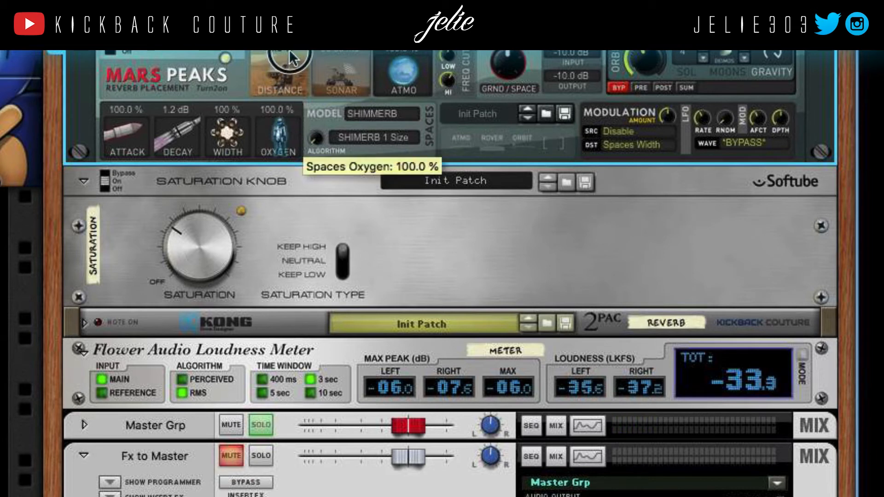
# Try the SHIMERB 20 Size algorithm, and audition the DIATERB model with a different algorithm size.
pyautogui.moveTo(317, 135); pyautogui.dragTo(324, 179)
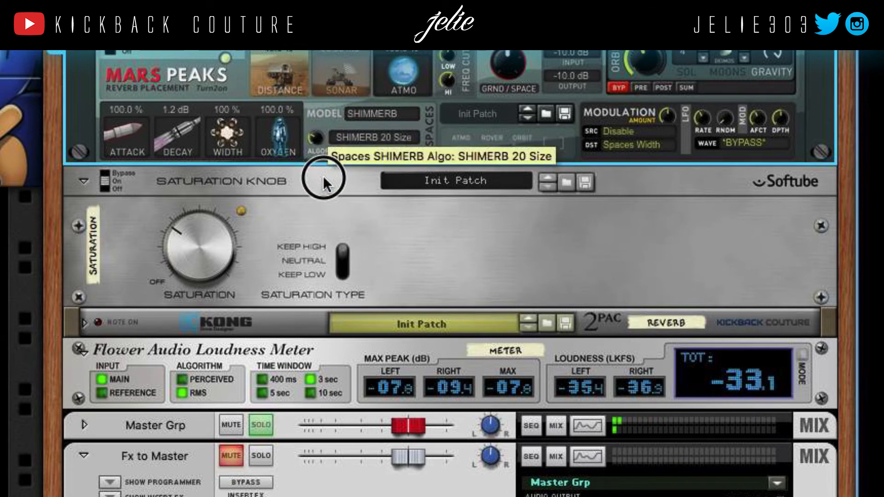
pyautogui.click(363, 113)
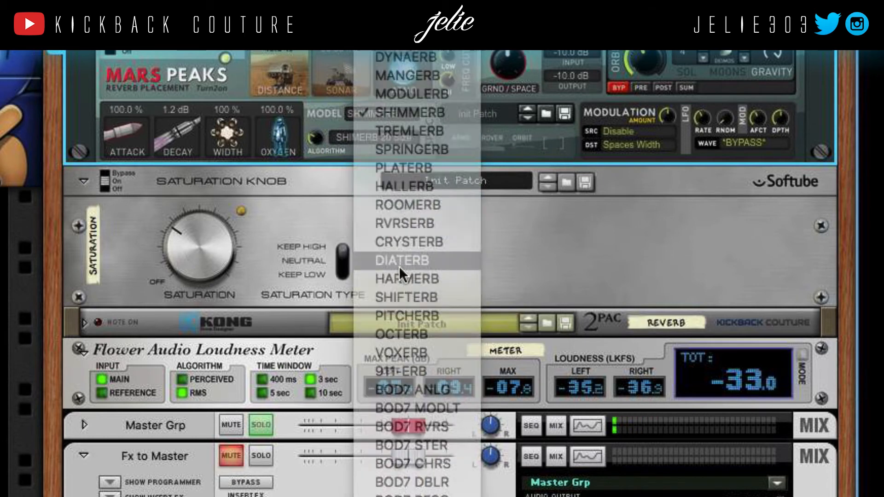
pyautogui.click(399, 260)
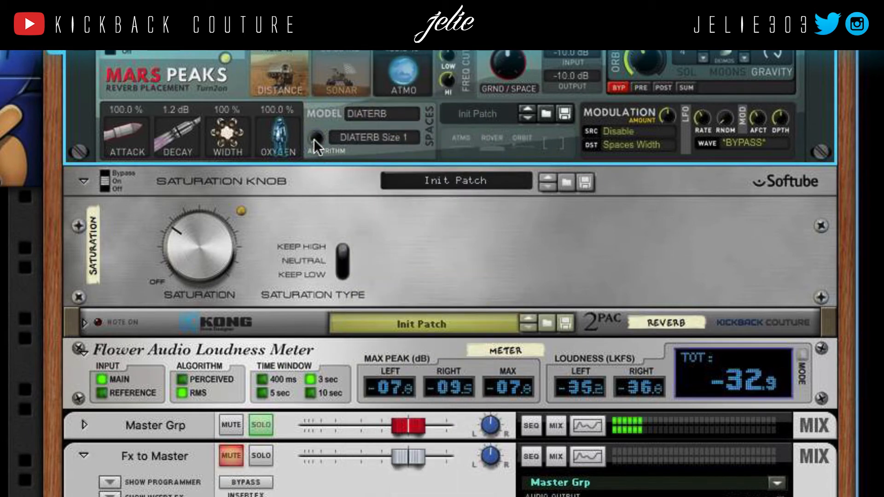
pyautogui.moveTo(322, 137); pyautogui.dragTo(330, 56)
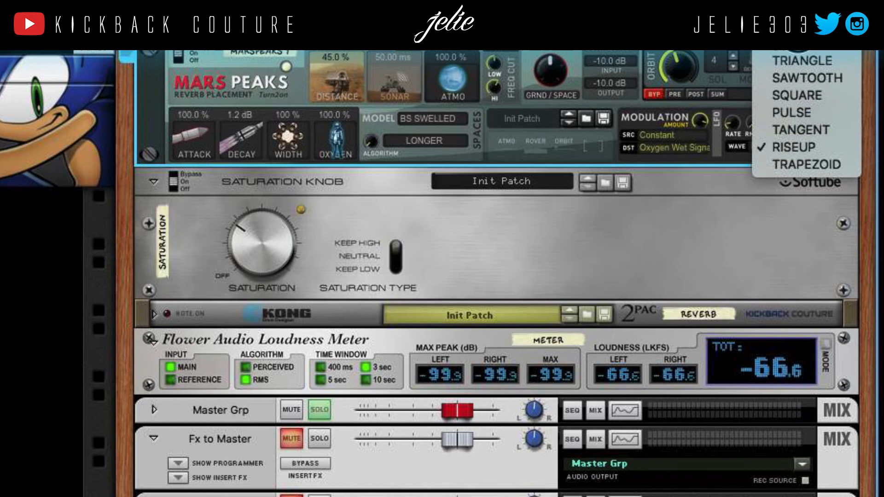
# Set the modulation LFO wave to TRIANGLE and the Modulation Amount to 63.7%.
pyautogui.click(799, 28)
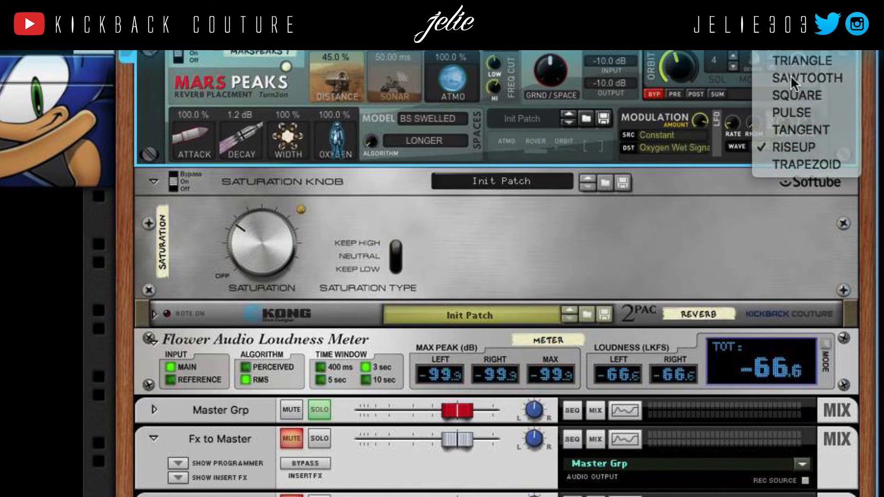
pyautogui.click(769, 147)
pyautogui.click(747, 147)
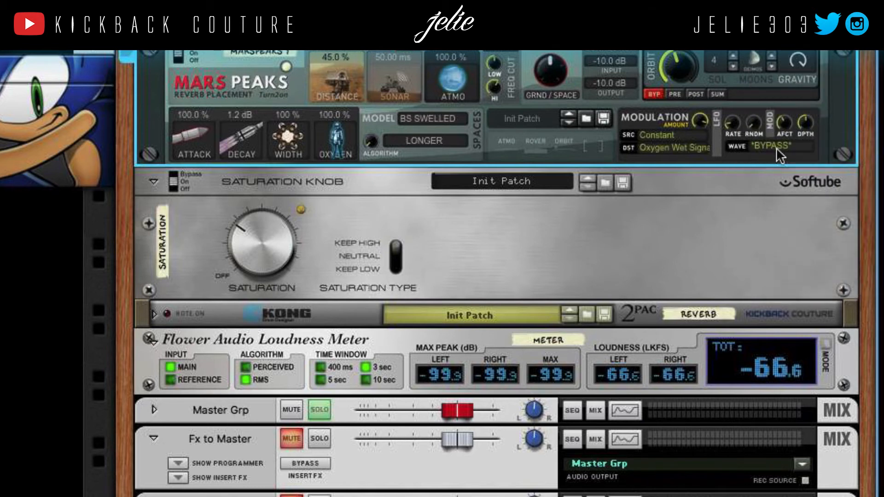
pyautogui.click(775, 143)
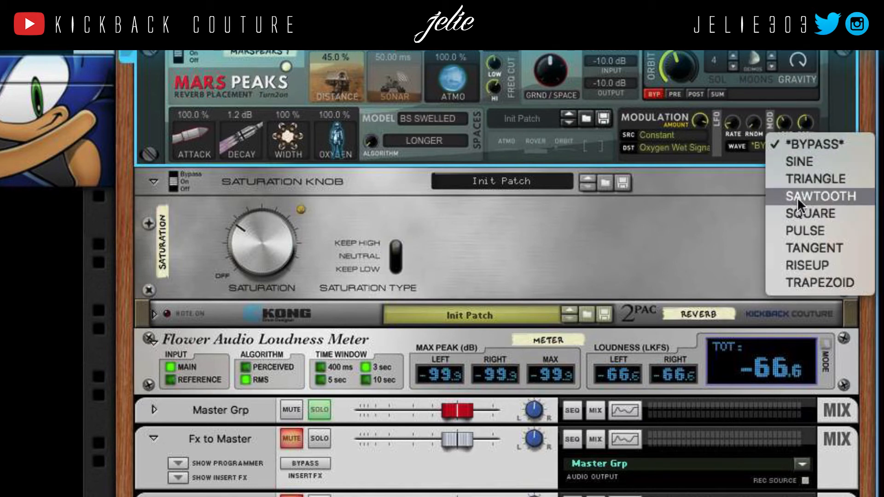
pyautogui.click(816, 179)
pyautogui.moveTo(730, 131); pyautogui.dragTo(682, 184)
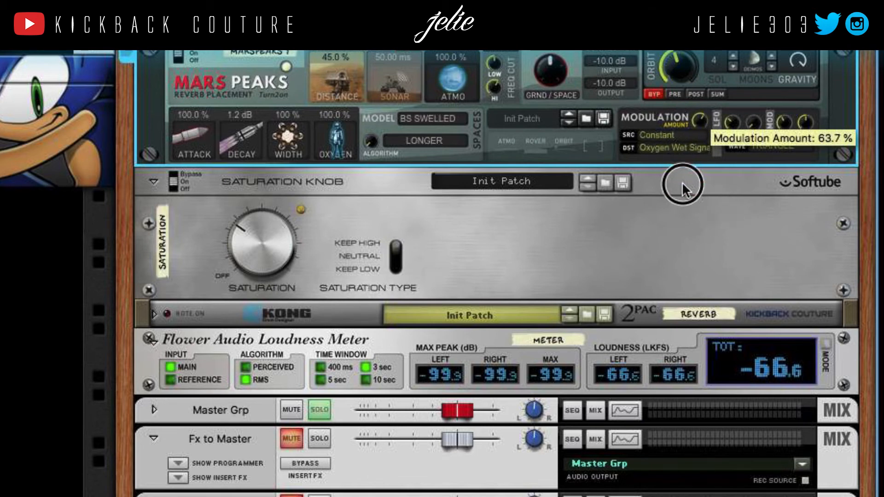
# Switch the modulation source to Disable and back to Constant, and review the available modulation destinations.
pyautogui.click(658, 134)
pyautogui.click(666, 118)
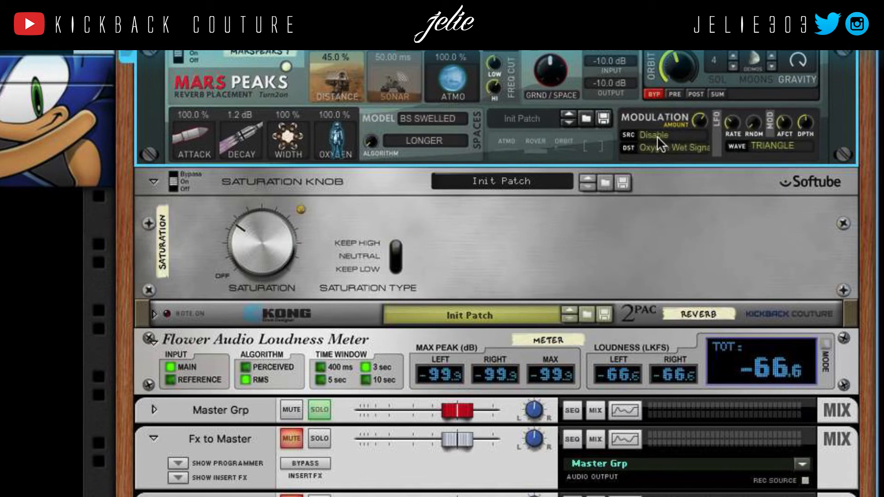
pyautogui.click(663, 134)
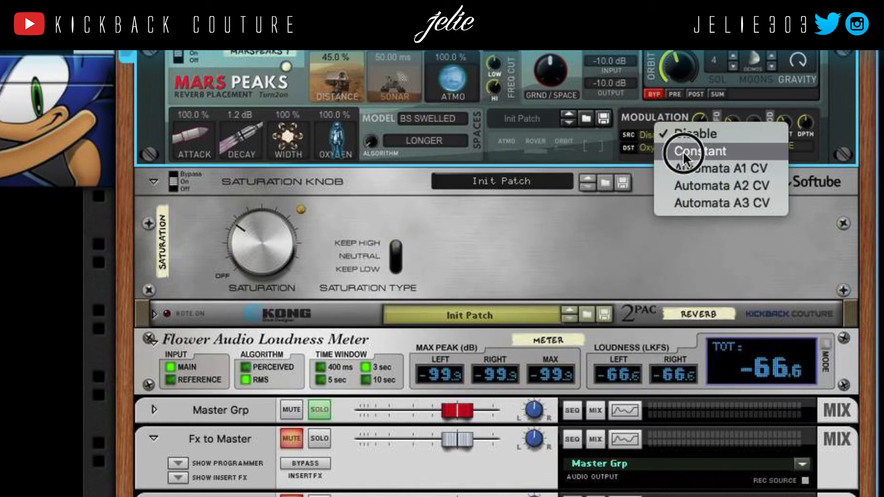
pyautogui.click(683, 151)
pyautogui.click(665, 148)
pyautogui.click(643, 146)
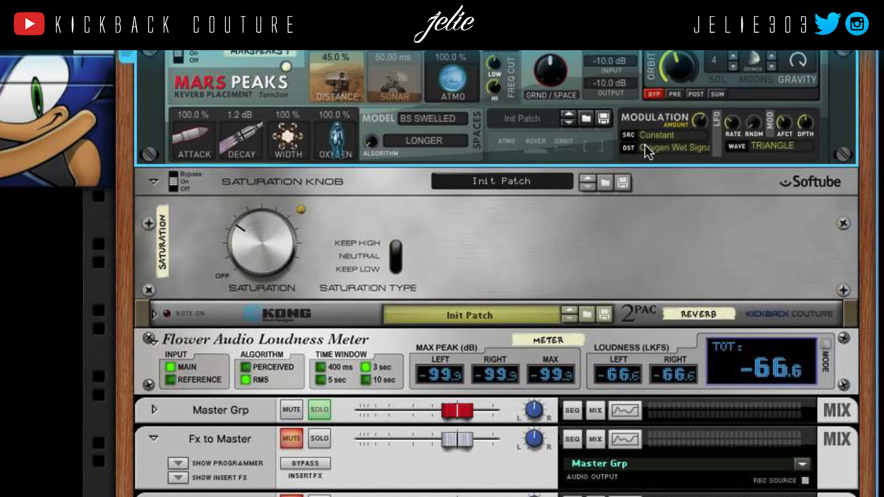
pyautogui.click(650, 147)
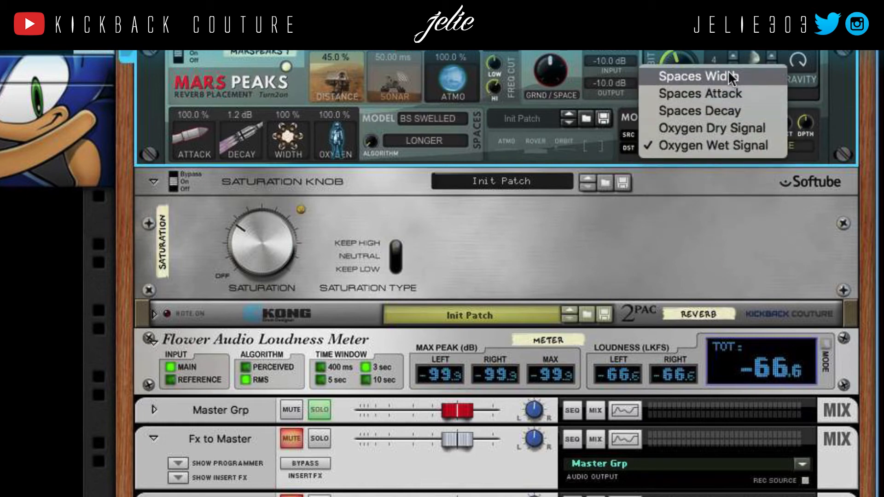
pyautogui.click(847, 97)
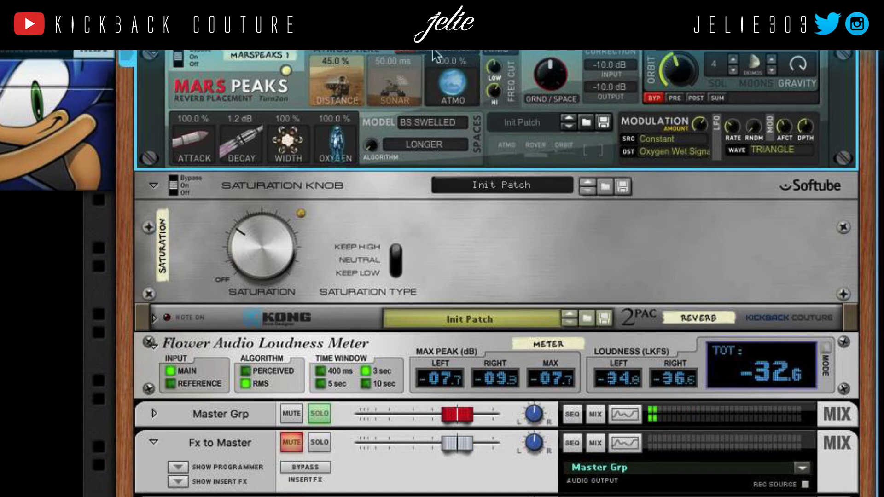
# Compare the Atmosphere activity modes during playback and return to PRE.
pyautogui.click(480, 55)
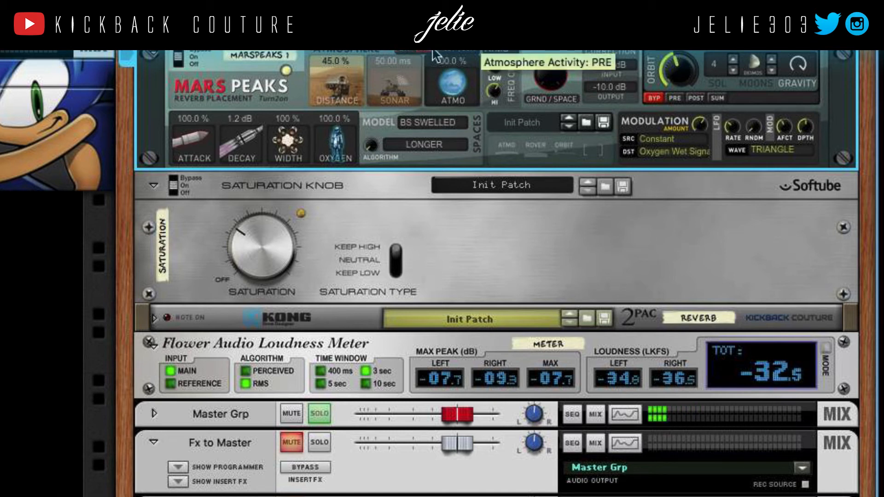
pyautogui.click(503, 51)
pyautogui.click(521, 63)
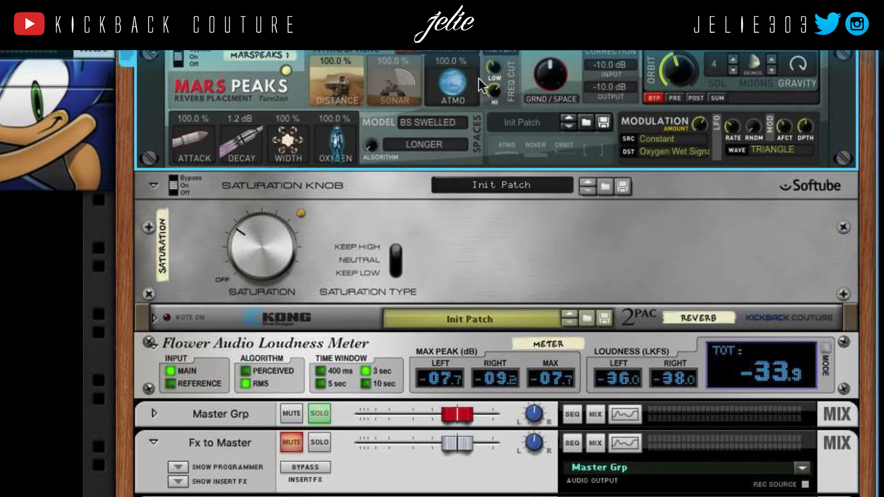
pyautogui.click(510, 49)
pyautogui.click(514, 42)
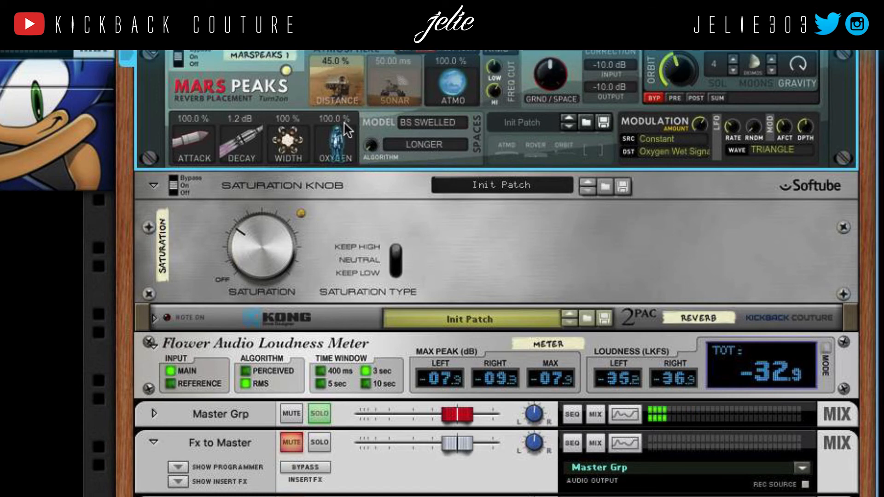
# Set the Spaces Oxygen to 0% and switch Orbit to PRE with the PHOBOS moon, SOL 3 and a 5.08 s shift.
pyautogui.moveTo(345, 128); pyautogui.dragTo(366, 448)
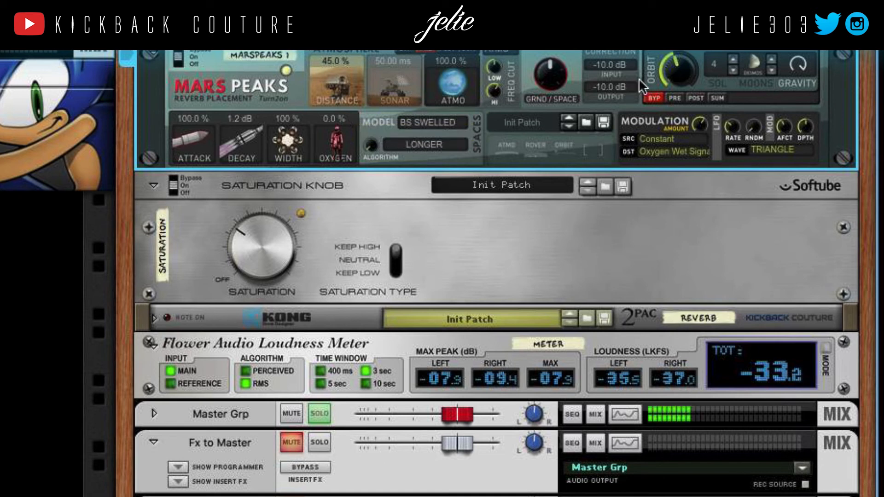
pyautogui.moveTo(676, 69); pyautogui.dragTo(677, 28)
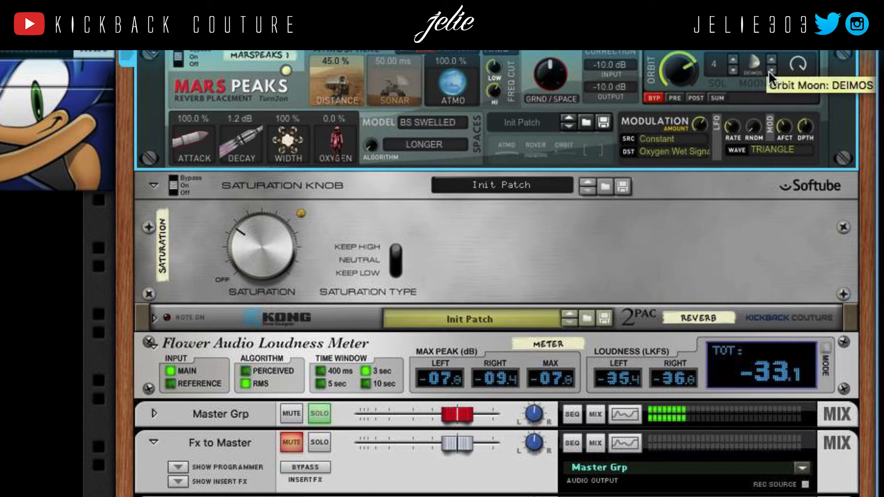
pyautogui.click(769, 56)
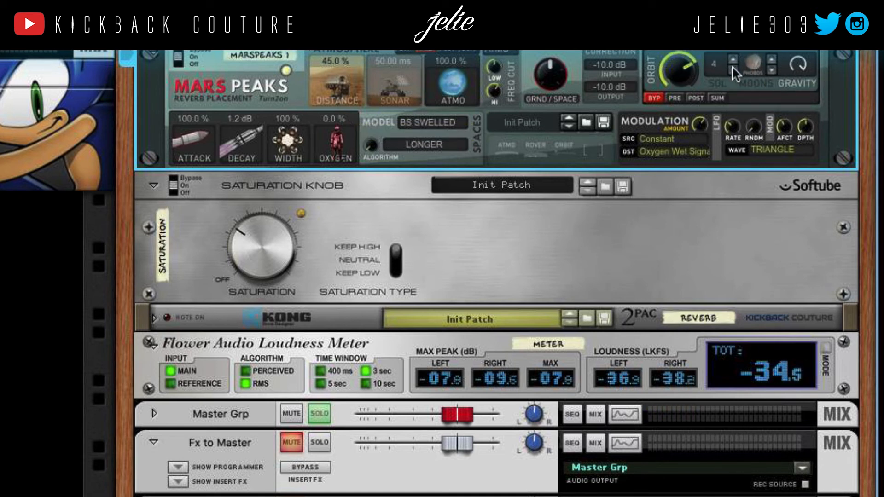
pyautogui.click(733, 69)
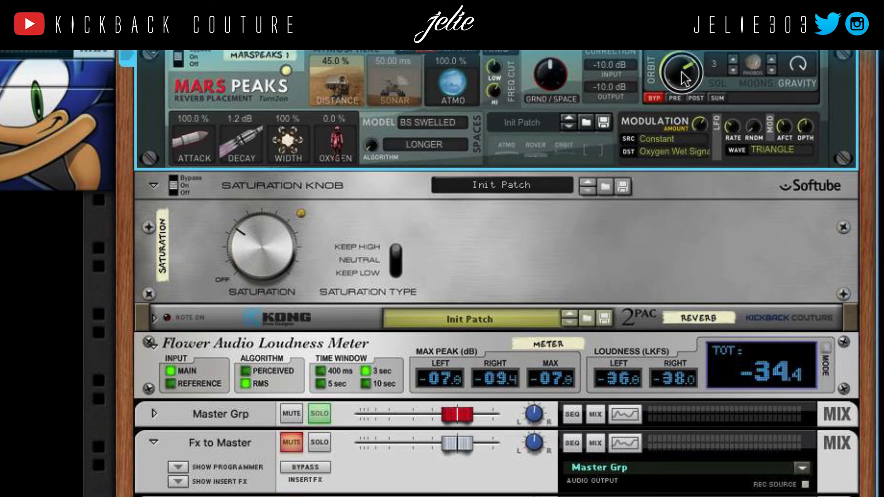
pyautogui.moveTo(682, 72); pyautogui.dragTo(697, 202)
pyautogui.click(675, 98)
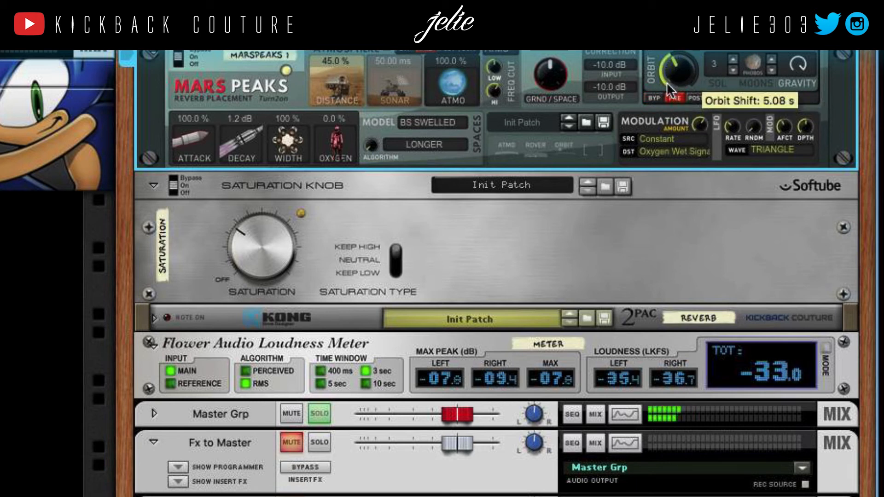
# Stop playback, unsolo the Snare channel in the mixer, and play the full mix with the snare's FX3 send off.
pyautogui.press('space')
pyautogui.press('F5')
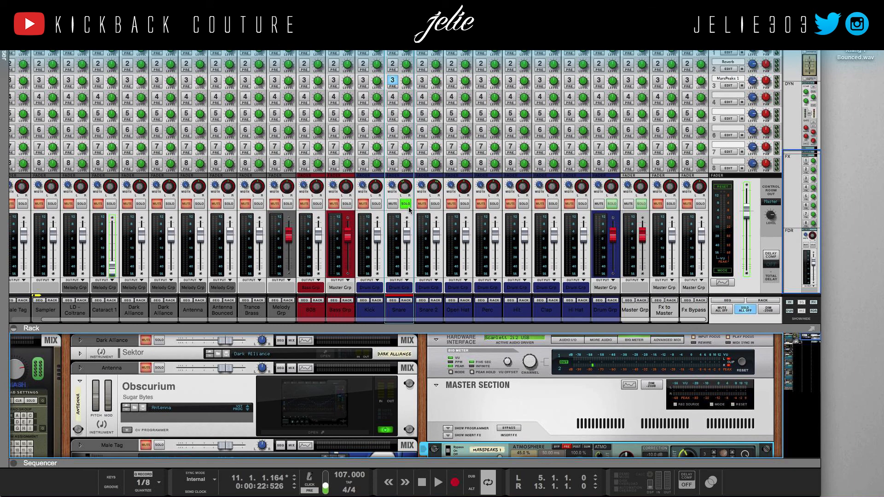
pyautogui.click(408, 207)
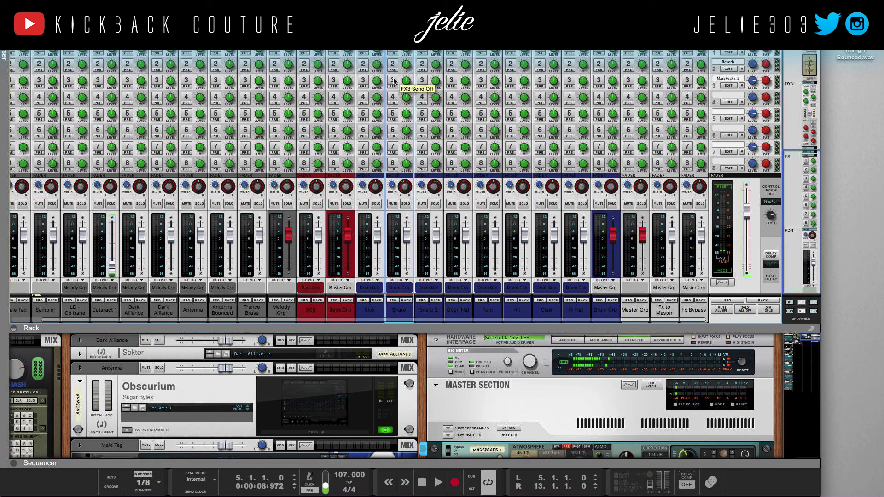
pyautogui.press('space')
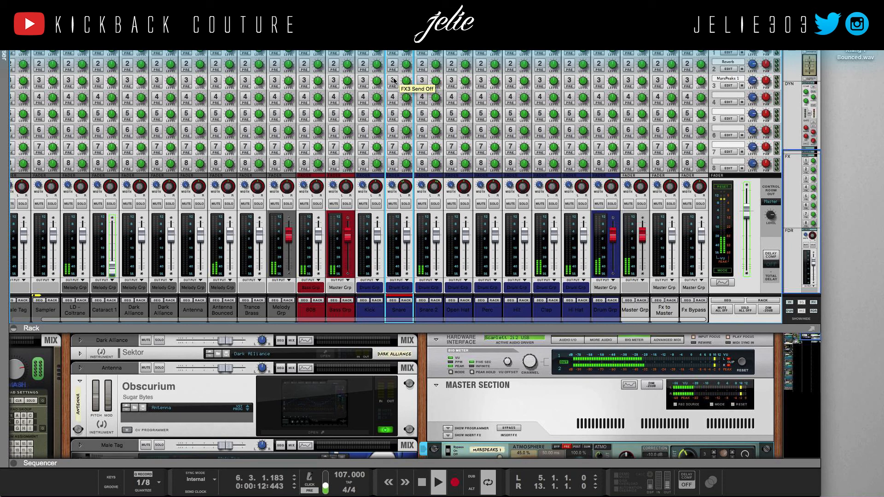
pyautogui.click(394, 80)
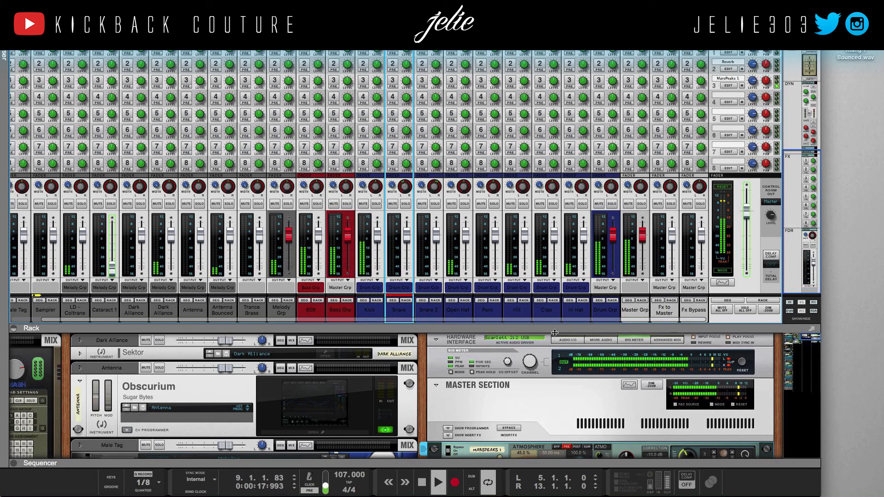
# Set the MarsPeaks Sonar to 0.00 ms and Ground/Space Morphing to 24.2%, and restart playback.
pyautogui.press('F6')
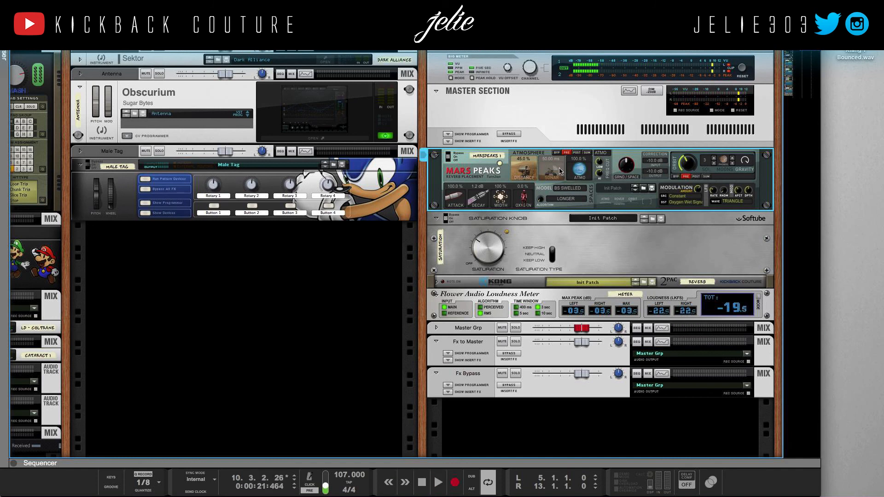
pyautogui.moveTo(552, 169); pyautogui.dragTo(557, 200)
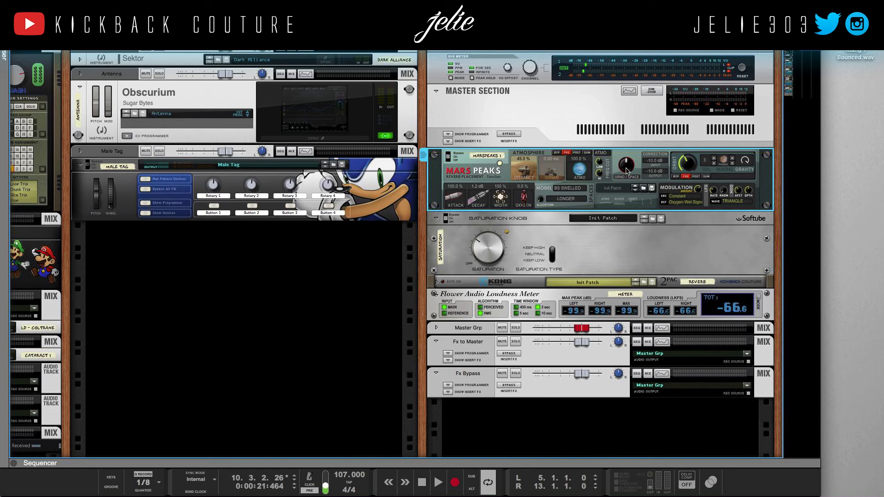
pyautogui.moveTo(626, 171); pyautogui.dragTo(622, 199)
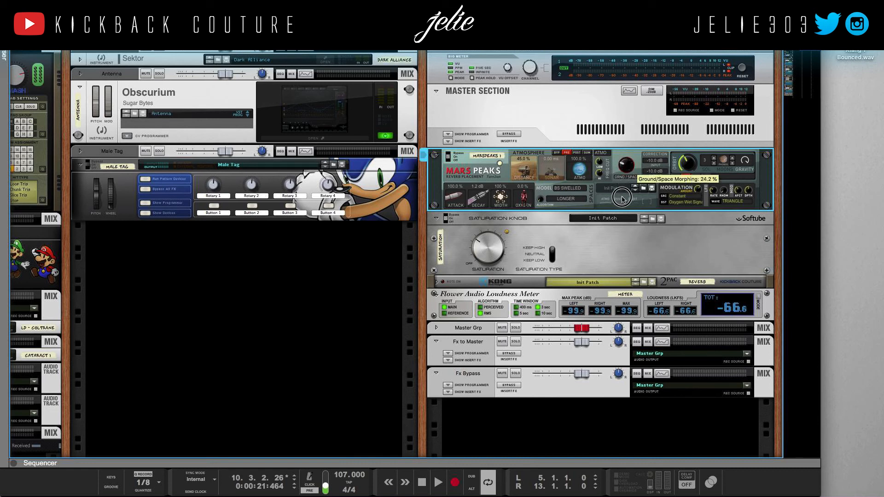
pyautogui.press('space')
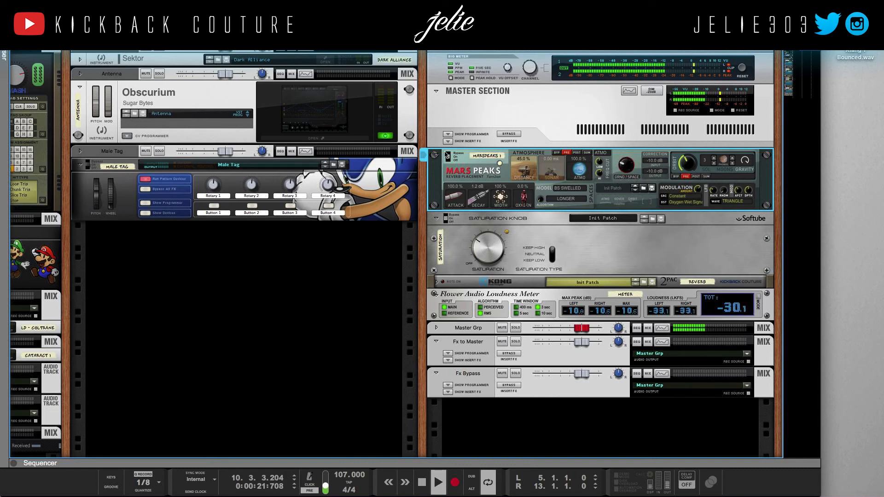
# Turn on the Snare channel's FX3 send in the mixer and set the MarsPeaks Correction input to -7.1 dB.
pyautogui.press('F5')
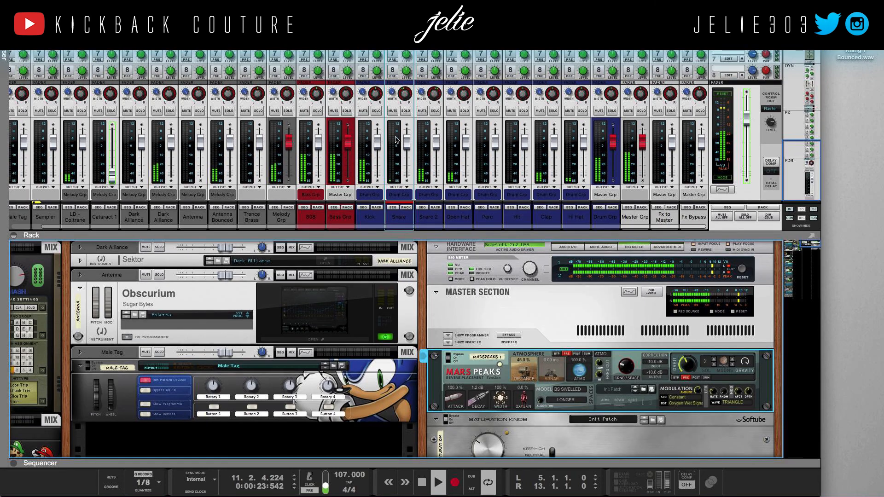
pyautogui.scroll(3, 399, 76)
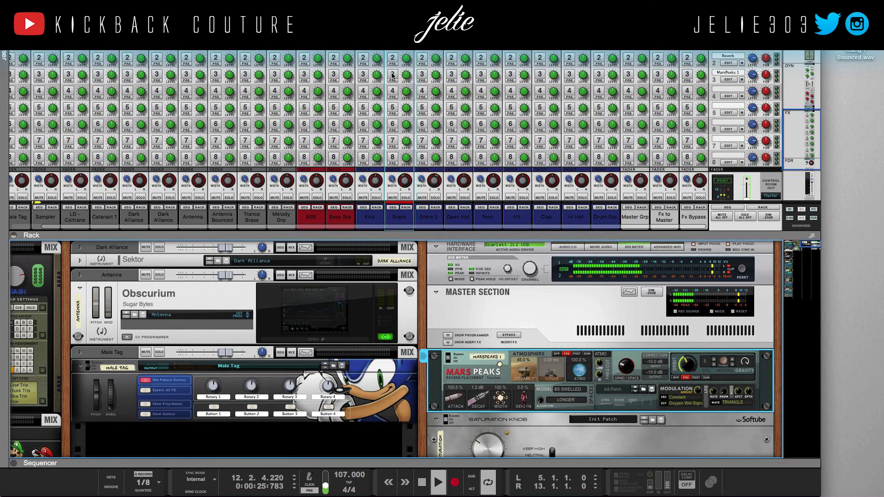
pyautogui.click(392, 76)
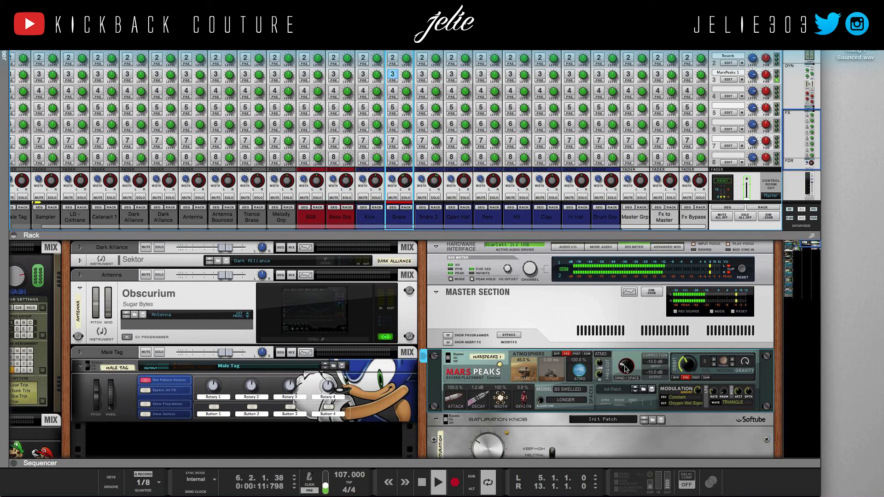
pyautogui.moveTo(655, 362); pyautogui.dragTo(654, 392)
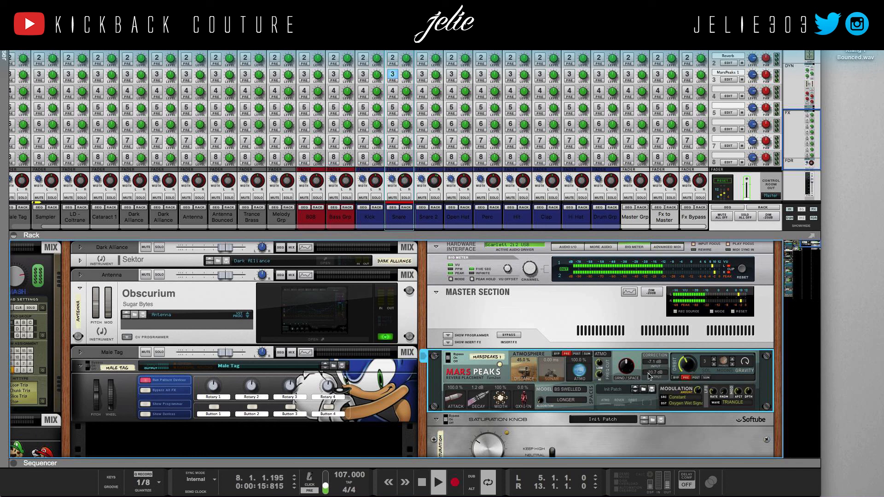